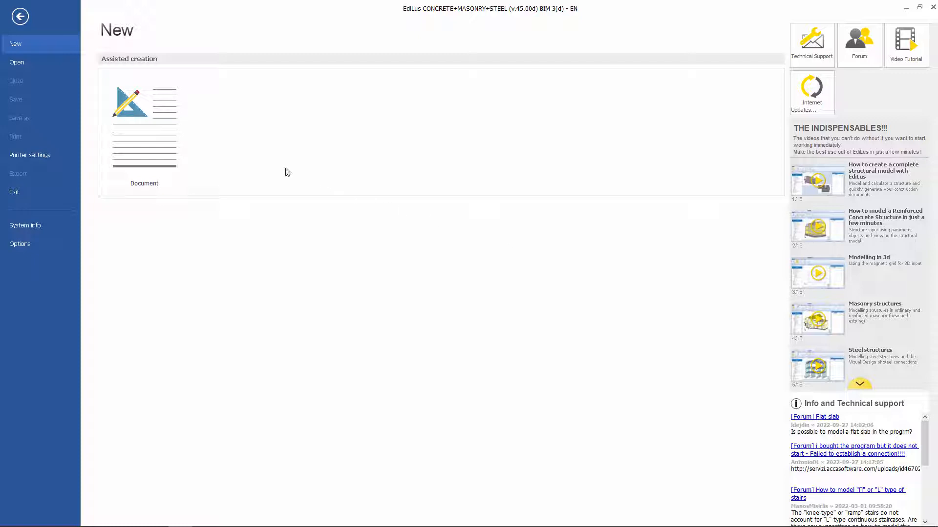
# Step: Create a new document with building in Reinforced Concrete, construction type Existing and situation Current Situation (ANTE intervention)
pyautogui.click(166, 133)
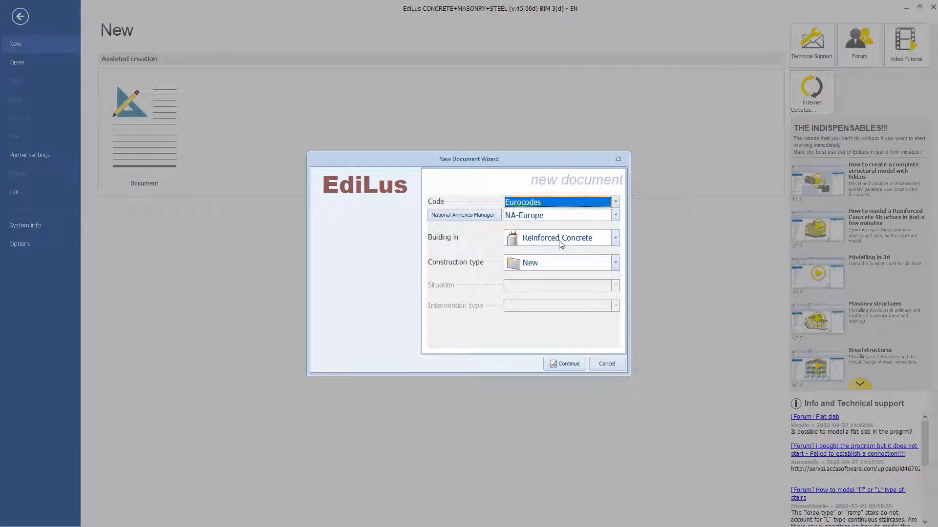
pyautogui.click(613, 240)
pyautogui.click(565, 256)
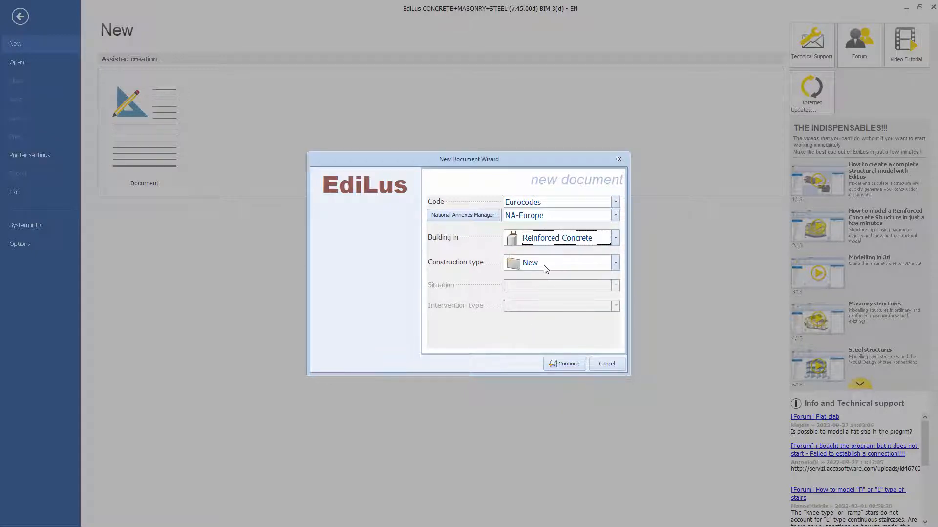
pyautogui.click(546, 269)
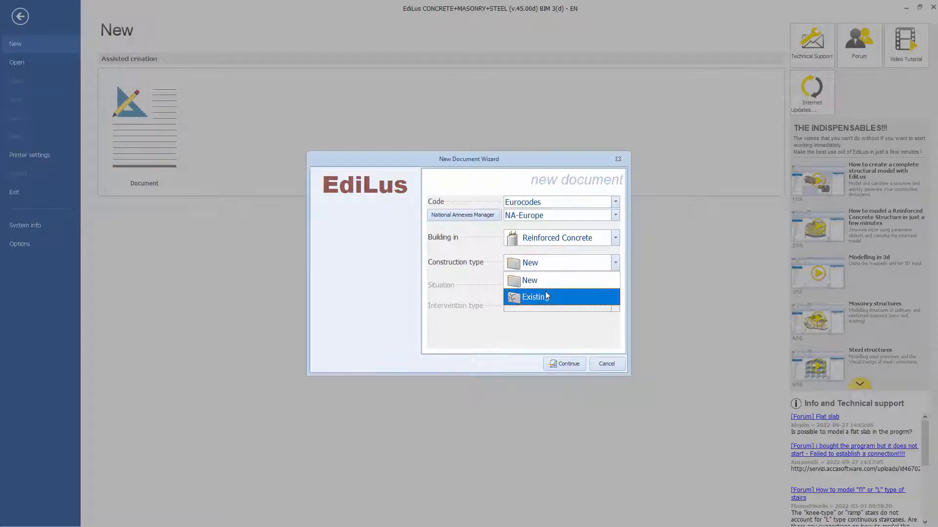
pyautogui.click(546, 296)
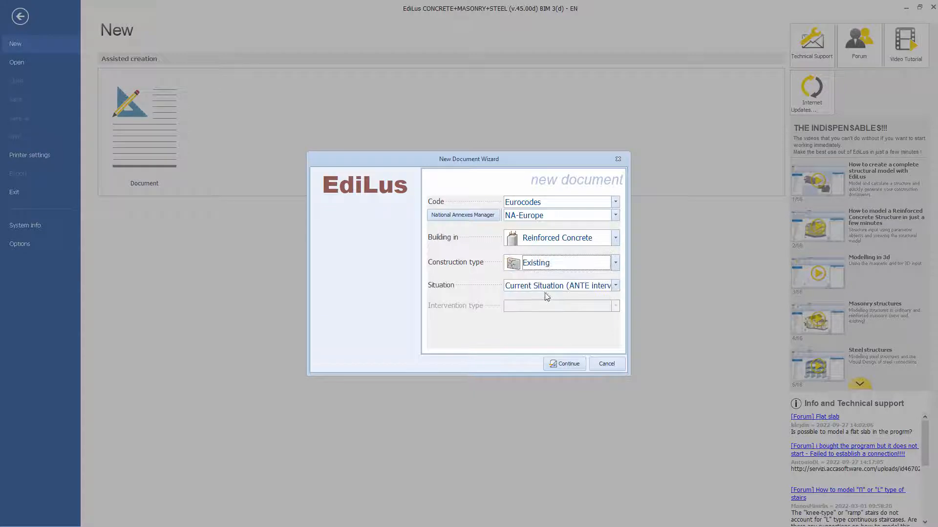
pyautogui.click(615, 286)
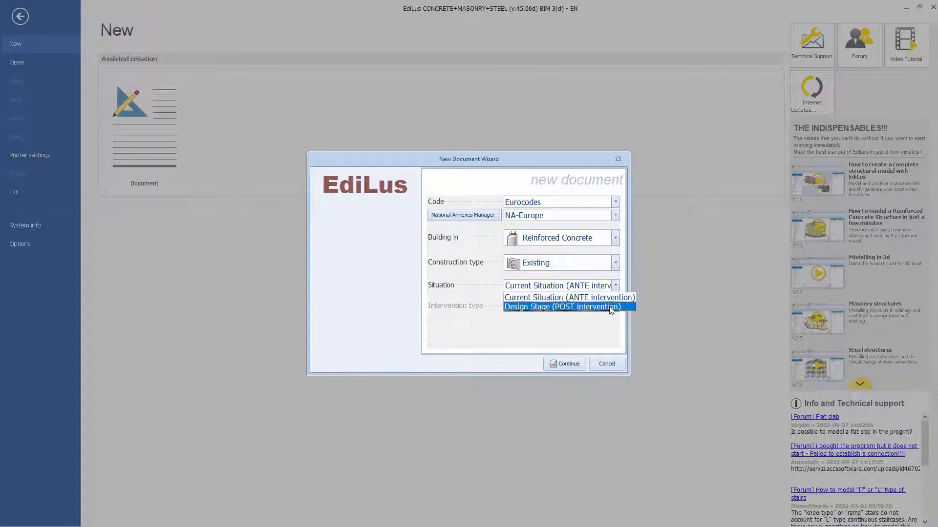
pyautogui.click(605, 298)
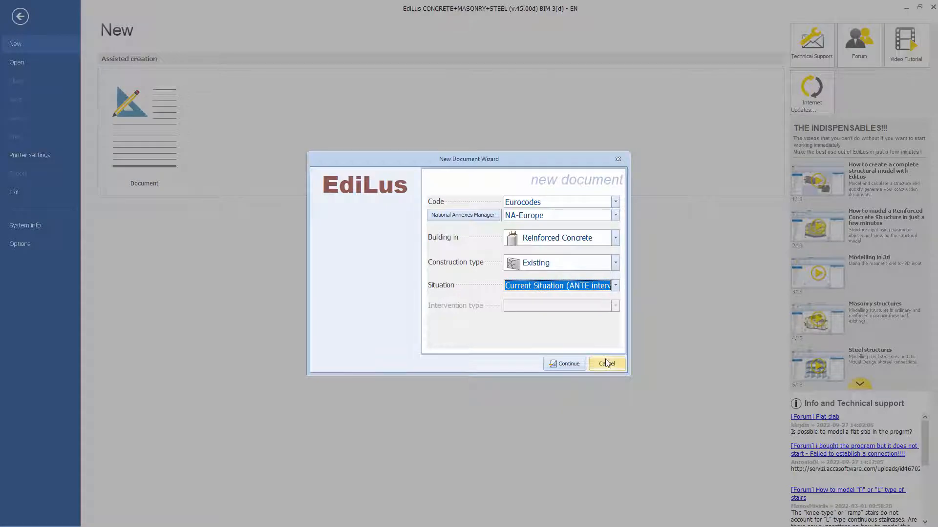
pyautogui.click(566, 364)
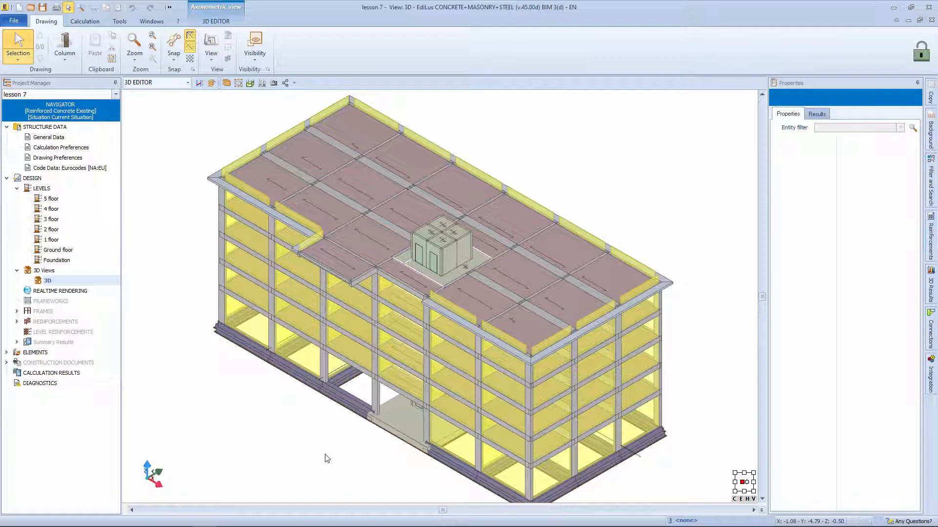
pyautogui.click(470, 286)
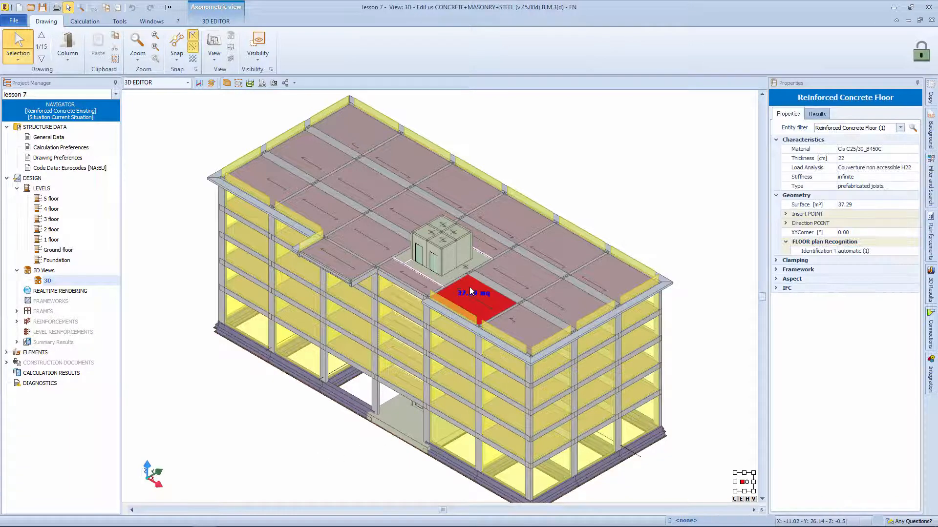
pyautogui.click(668, 260)
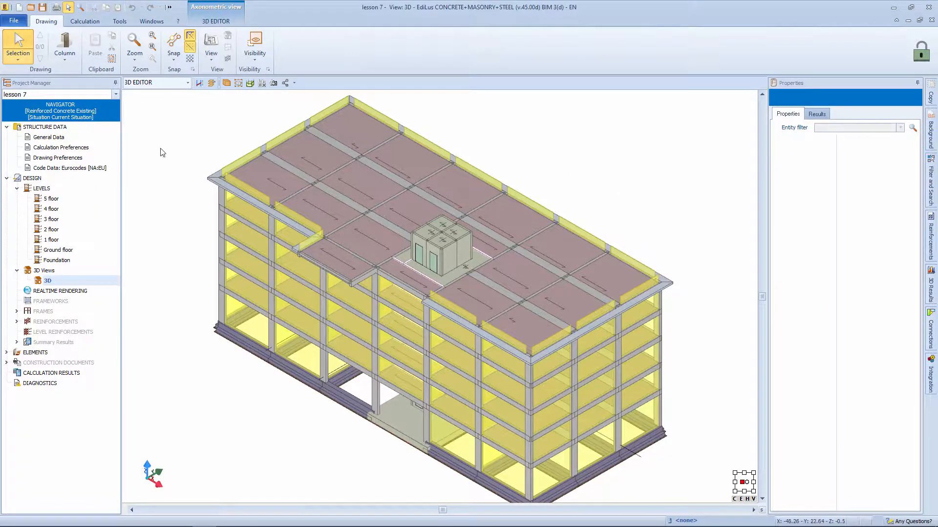
# Step: Set the knowledge level to "...from Wizard..." in the Existing Buildings section of the calculation preferences
pyautogui.doubleClick(76, 148)
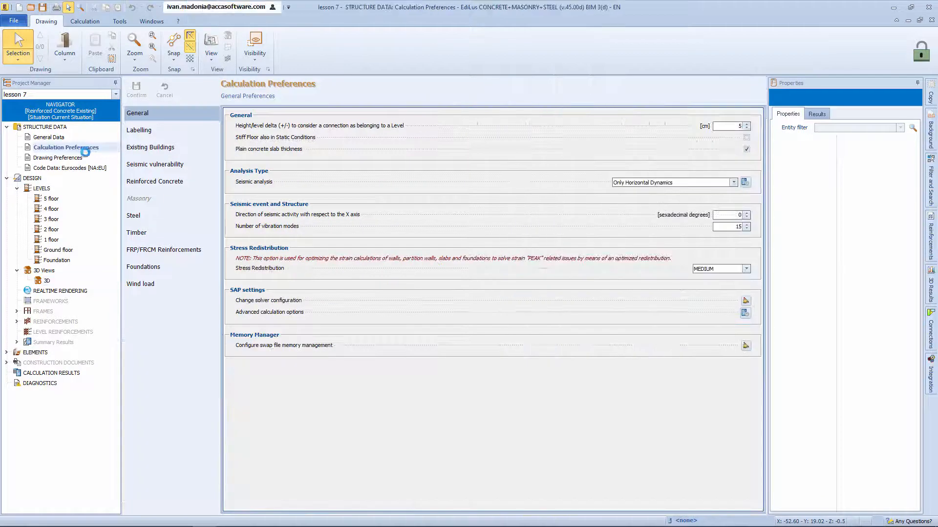
pyautogui.click(155, 154)
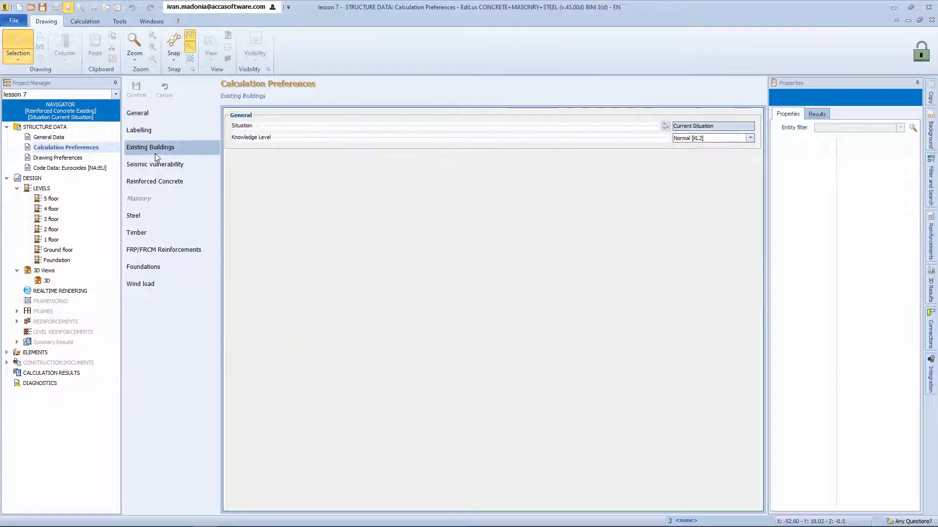
pyautogui.click(750, 139)
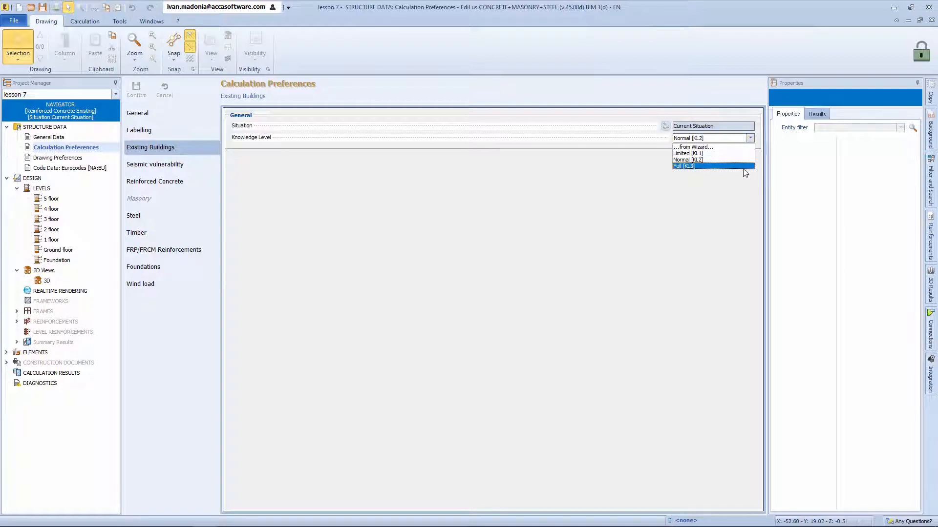
pyautogui.click(728, 147)
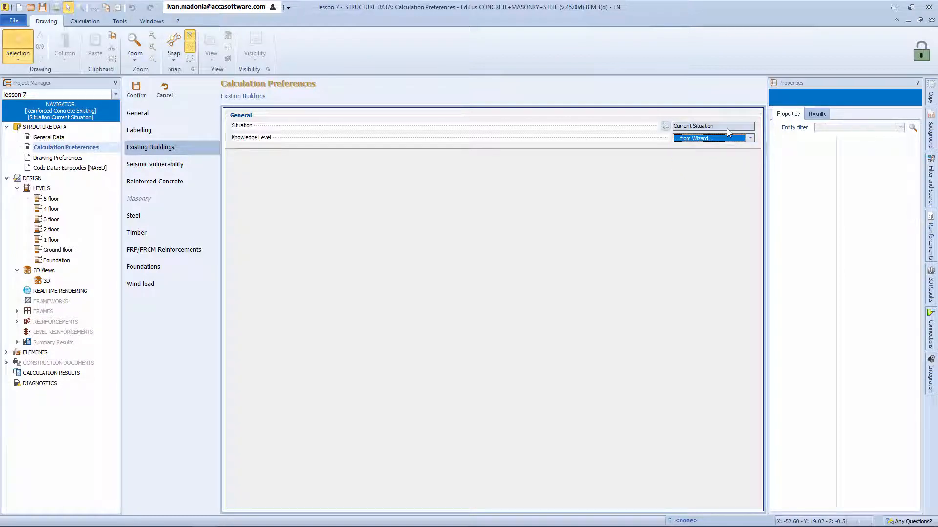
# Step: Show the 3D view in Knowledge Level mode and confirm the documentation available for geometry, construction details and materials
pyautogui.click(53, 290)
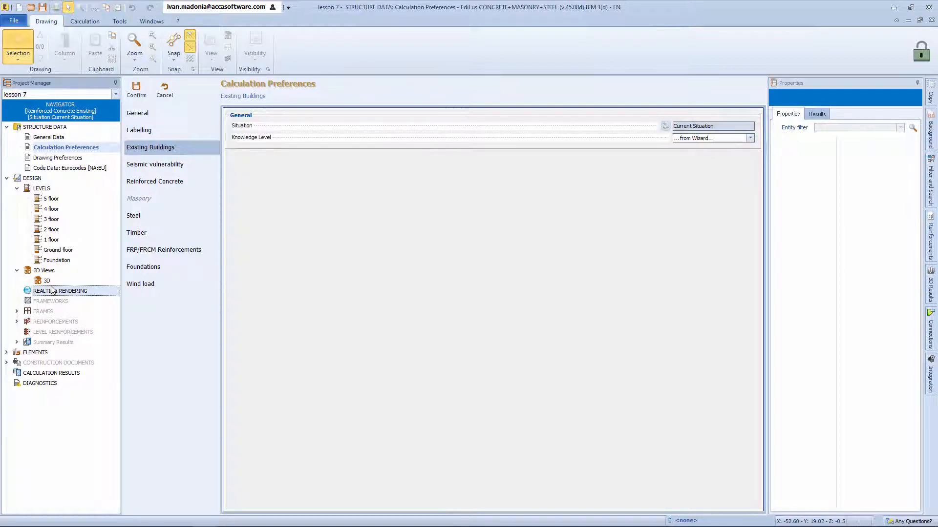
pyautogui.doubleClick(47, 281)
pyautogui.moveTo(420, 309); pyautogui.dragTo(578, 279, button='middle')
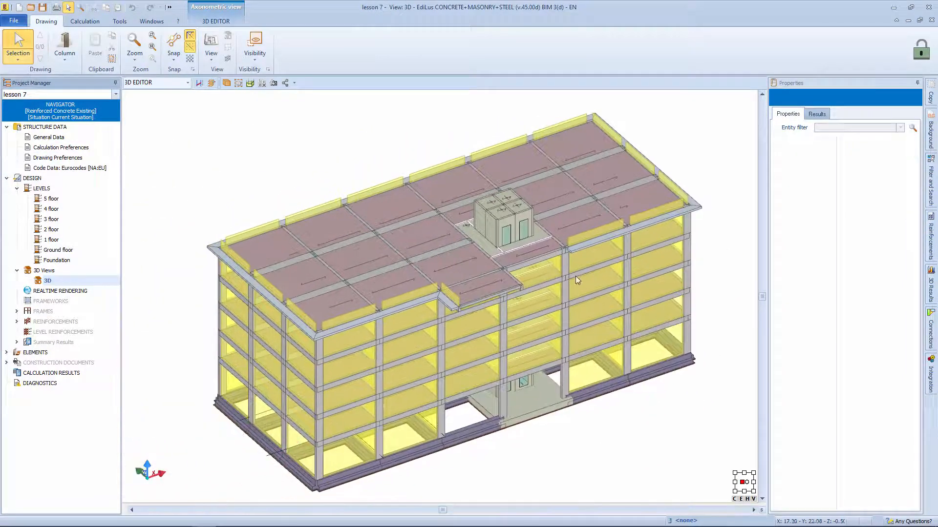
pyautogui.click(181, 84)
pyautogui.click(172, 176)
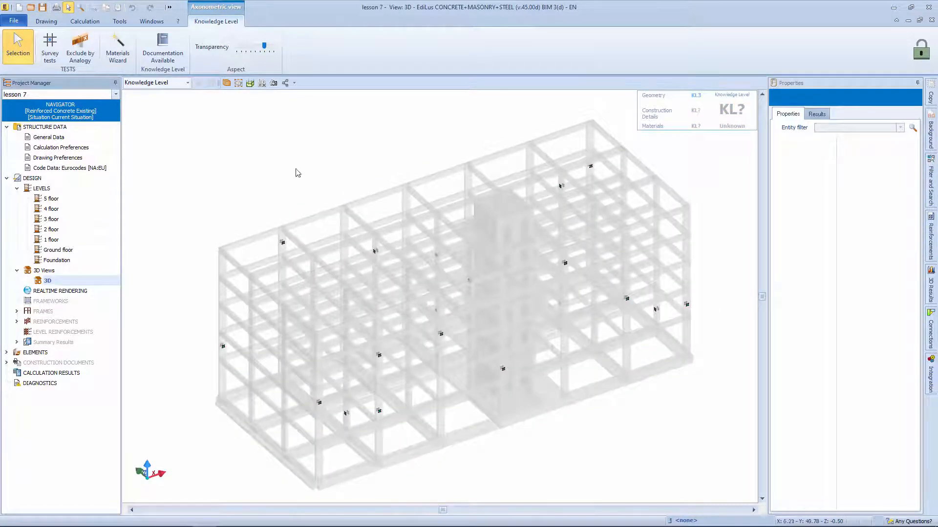
pyautogui.click(178, 55)
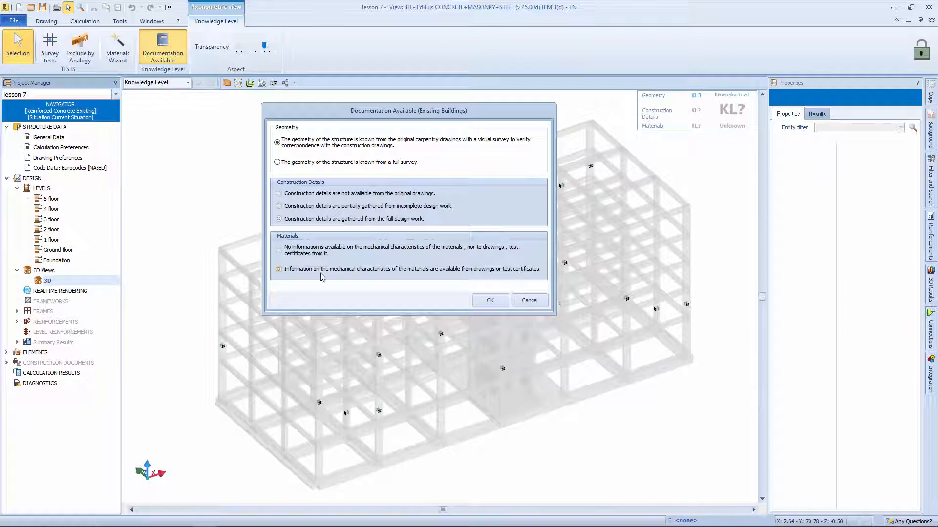
pyautogui.click(491, 301)
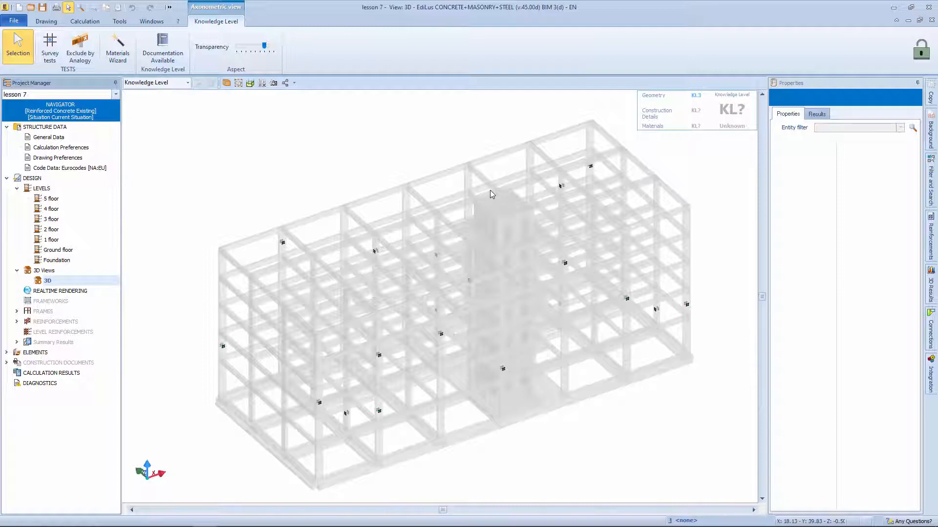
# Step: Examine the properties of an existing survey test on one of the long facade's columns
pyautogui.moveTo(438, 285)
pyautogui.mouseDown(button='middle')
pyautogui.moveTo(439, 277)
pyautogui.moveTo(428, 282)
pyautogui.mouseUp(button='middle')
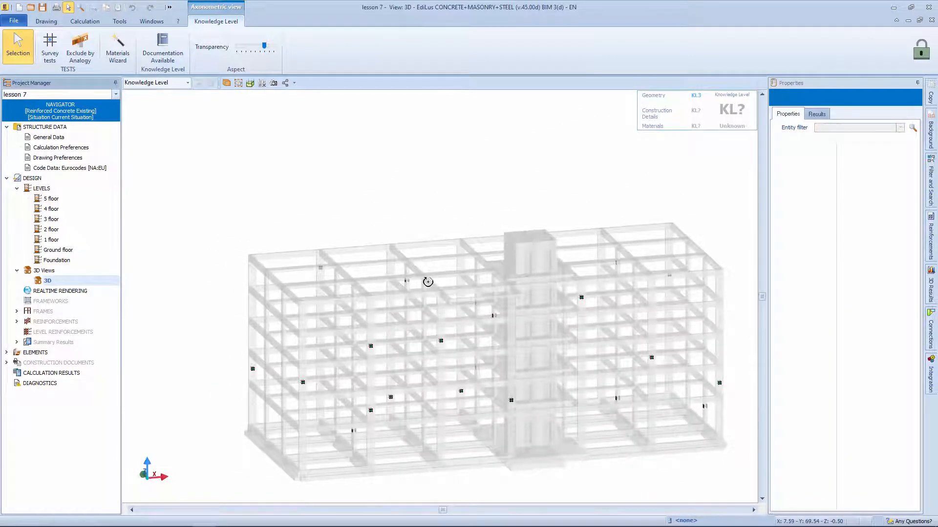
pyautogui.scroll(5, 361, 350)
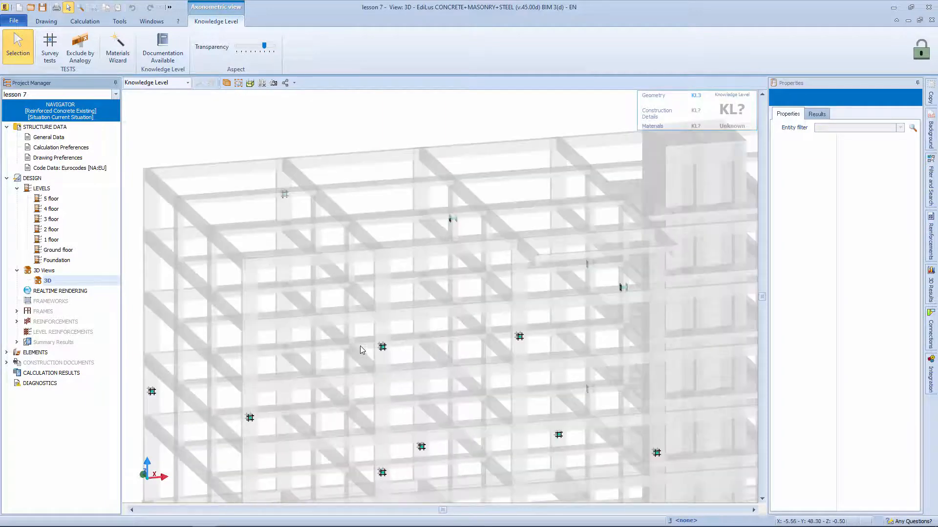
pyautogui.scroll(2, 360, 350)
pyautogui.click(387, 348)
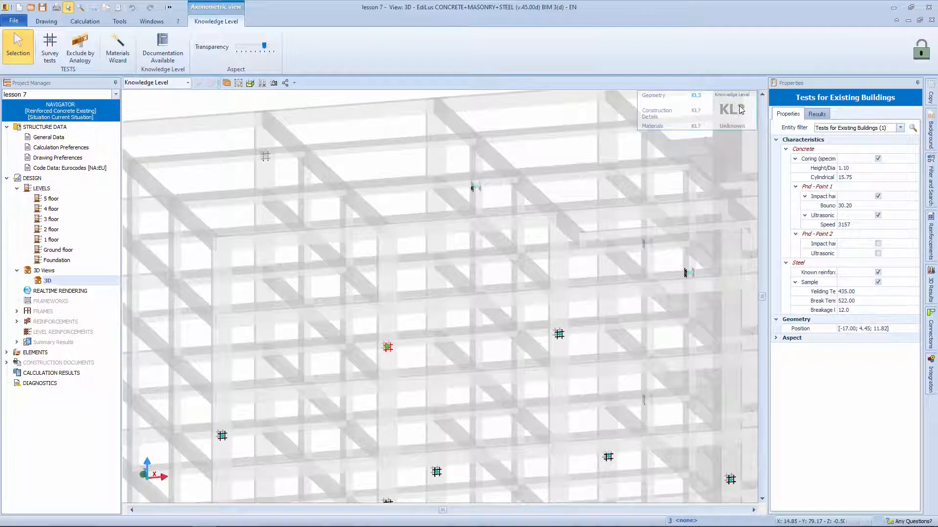
# Step: Place a survey test with coring, impact hammer, ultrasonic, known reinforcement and steel sample on the short facade's middle column
pyautogui.middleClick(739, 132)
pyautogui.middleClick(740, 132)
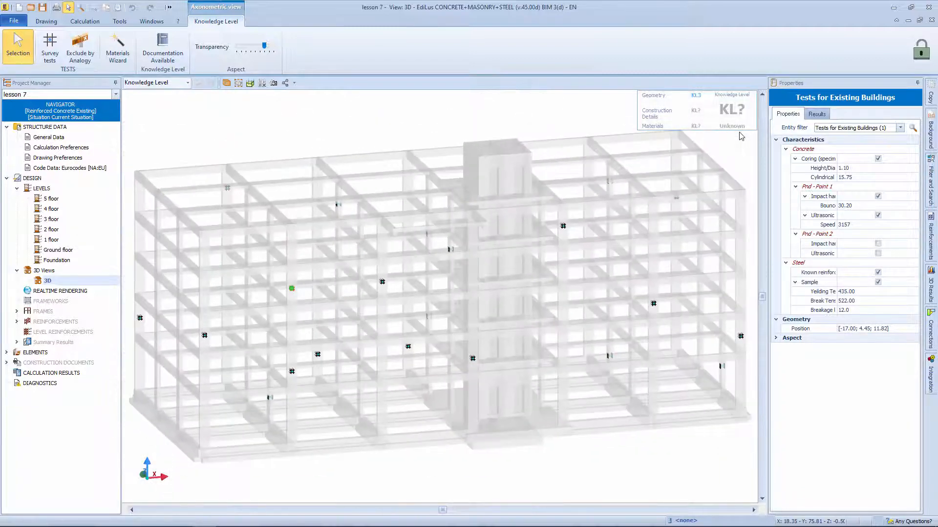
pyautogui.click(238, 84)
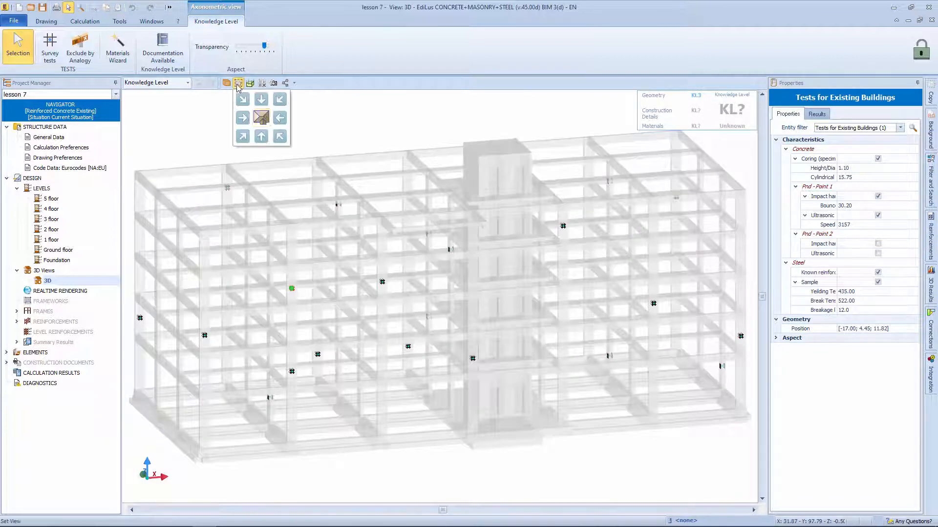
pyautogui.click(244, 139)
pyautogui.moveTo(307, 351); pyautogui.dragTo(339, 304, button='middle')
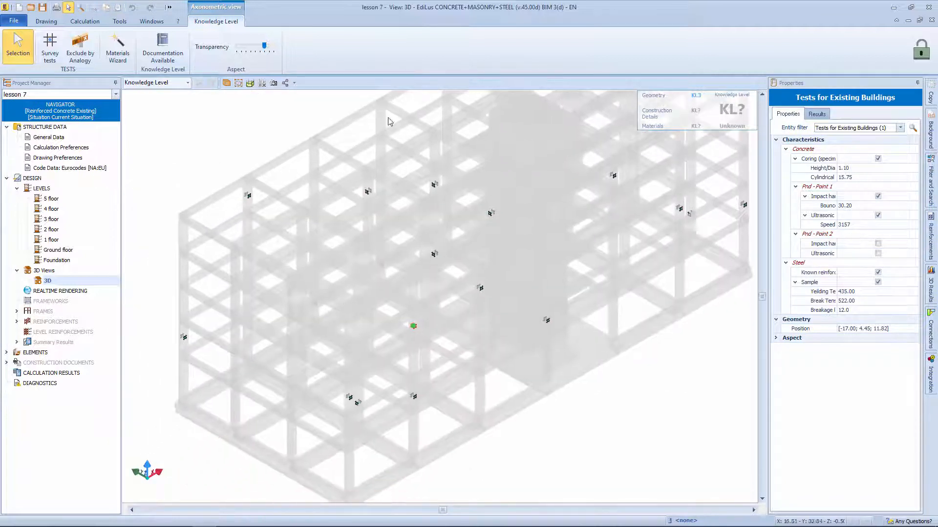
pyautogui.click(50, 37)
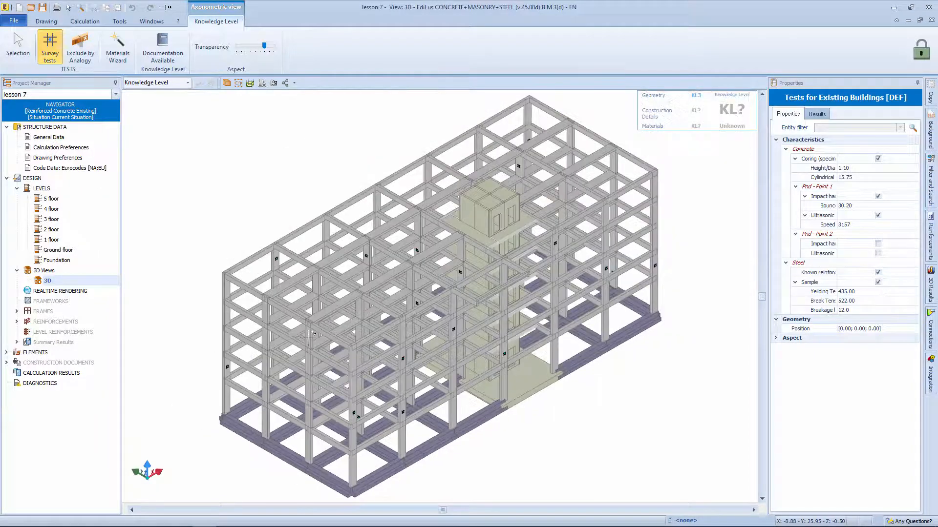
pyautogui.click(309, 338)
# Step: Turn off coring, impact hammer, ultrasonic and steel sample, keeping known reinforcement, and place survey tests on further members including an upper-floor column
pyautogui.click(878, 160)
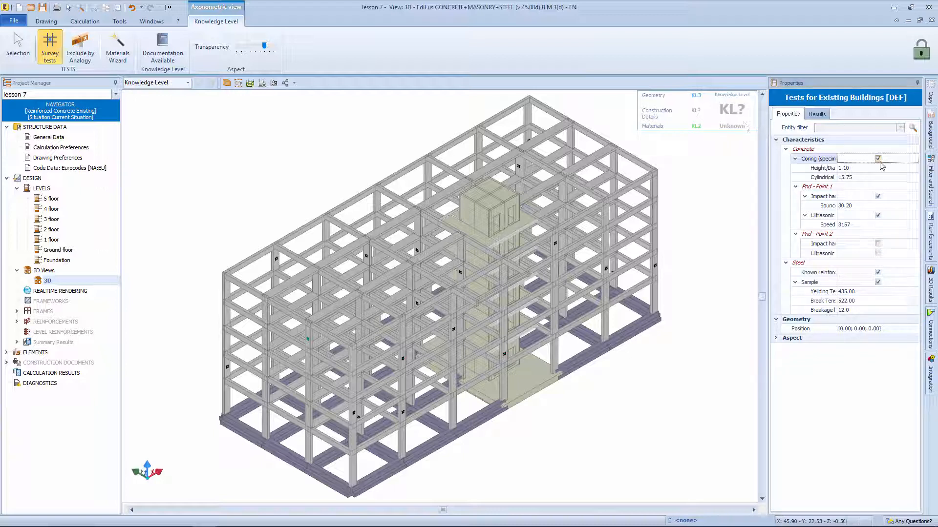
pyautogui.click(877, 177)
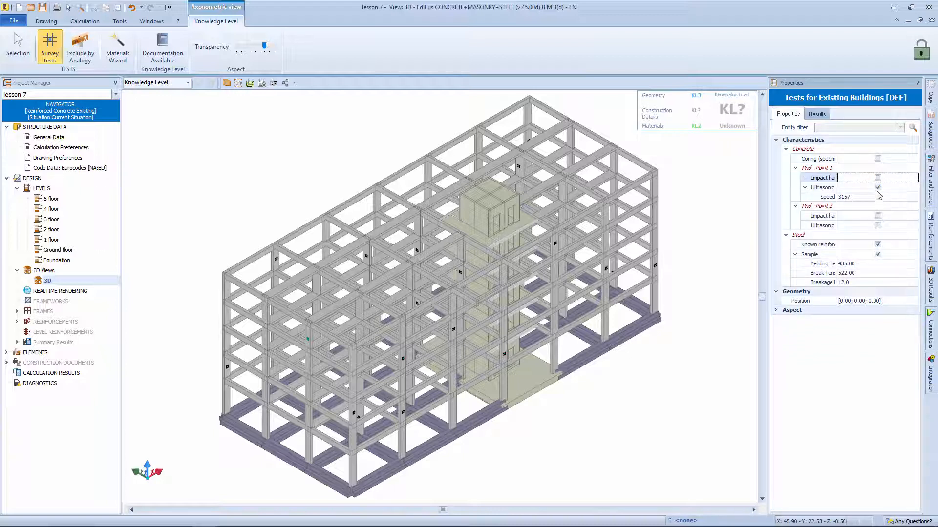
pyautogui.click(878, 188)
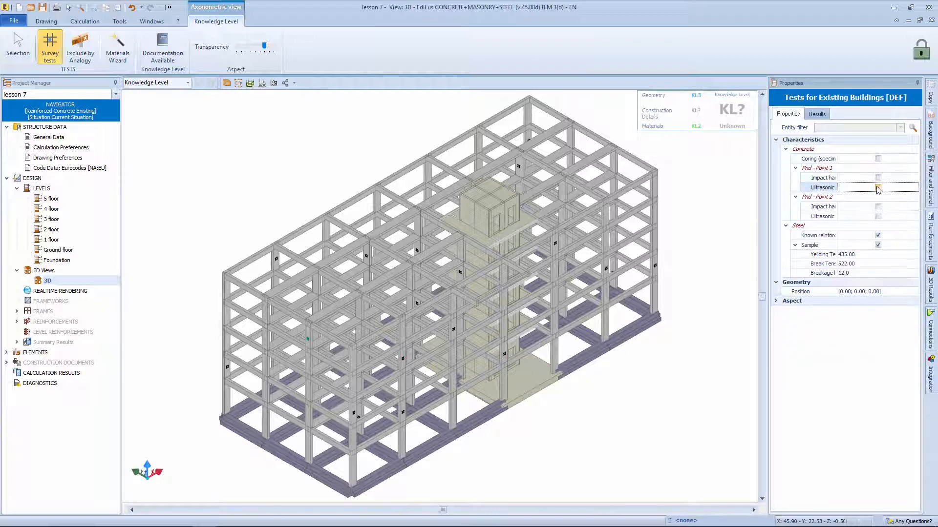
pyautogui.click(878, 245)
pyautogui.click(878, 246)
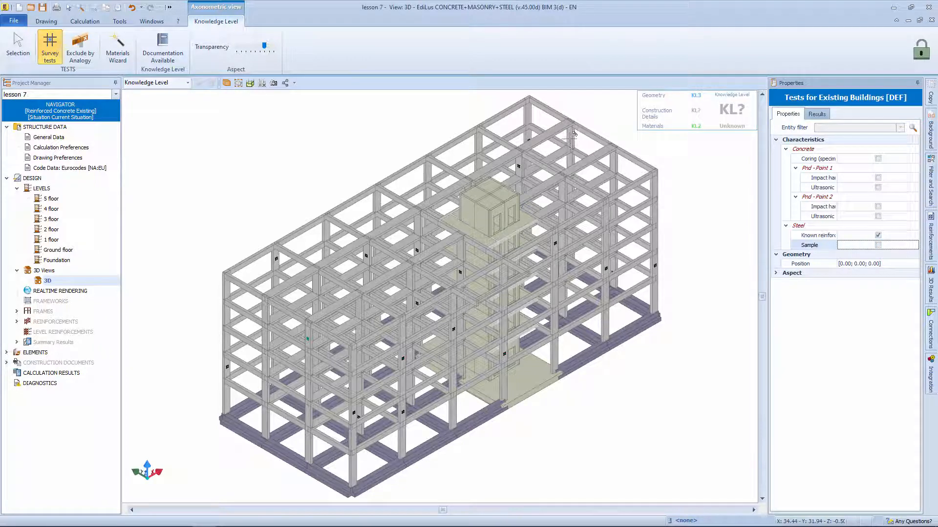
pyautogui.click(612, 162)
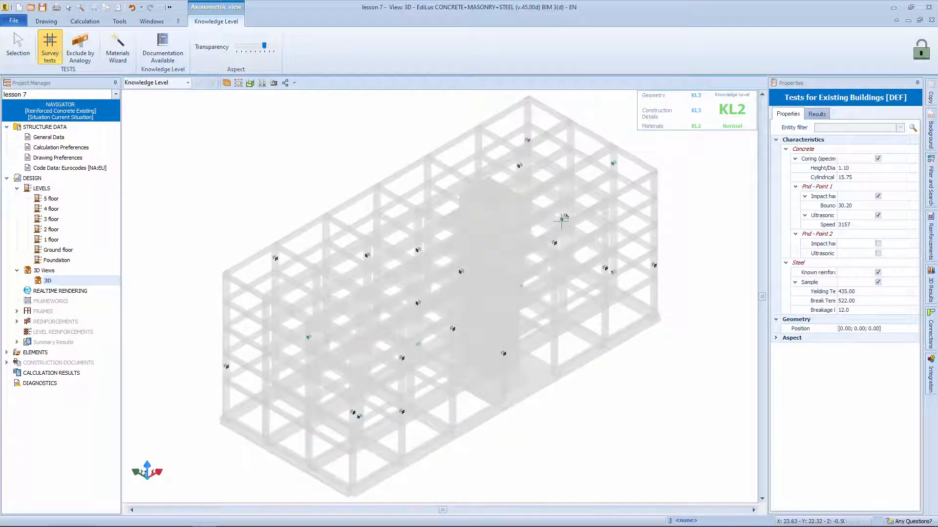
pyautogui.press('Escape')
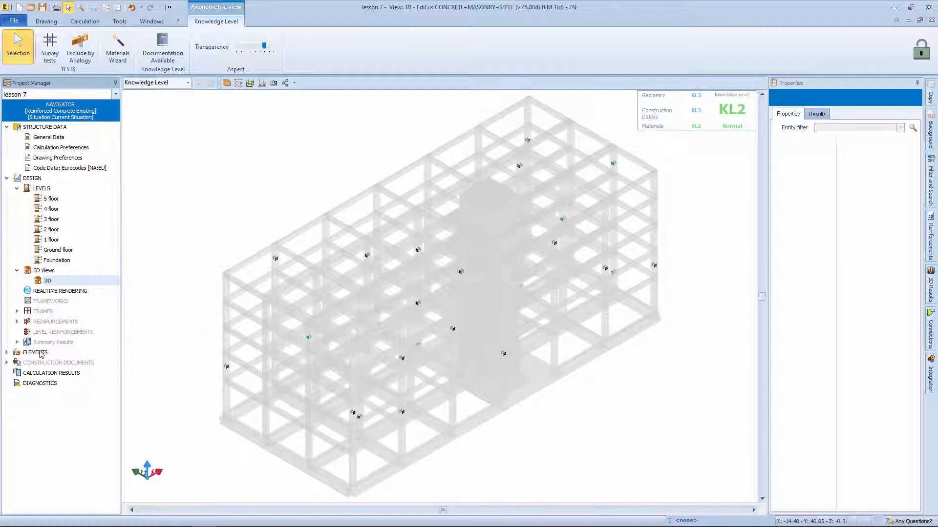
# Step: Open the project's materials archive and examine the properties of the reinforced concrete material C20/25_B450C
pyautogui.click(6, 352)
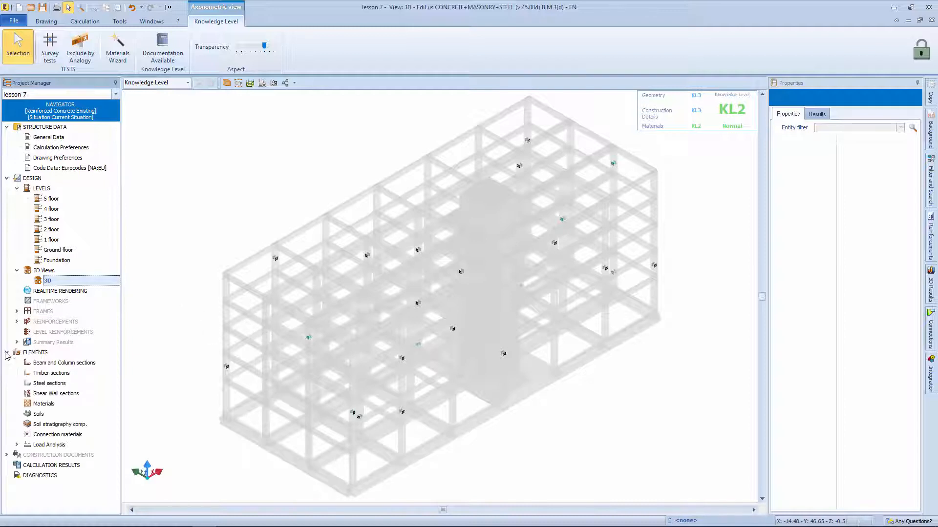
pyautogui.click(39, 404)
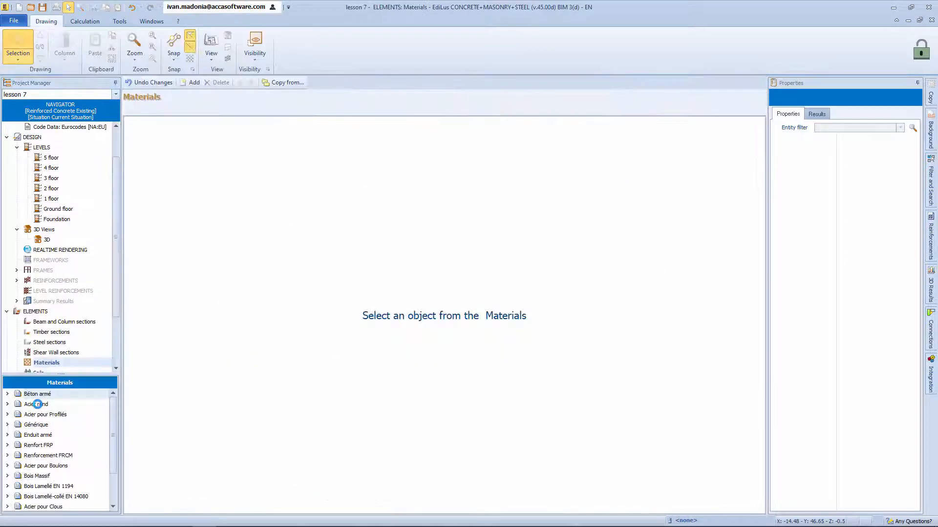
pyautogui.scroll(1, 41, 409)
pyautogui.click(7, 394)
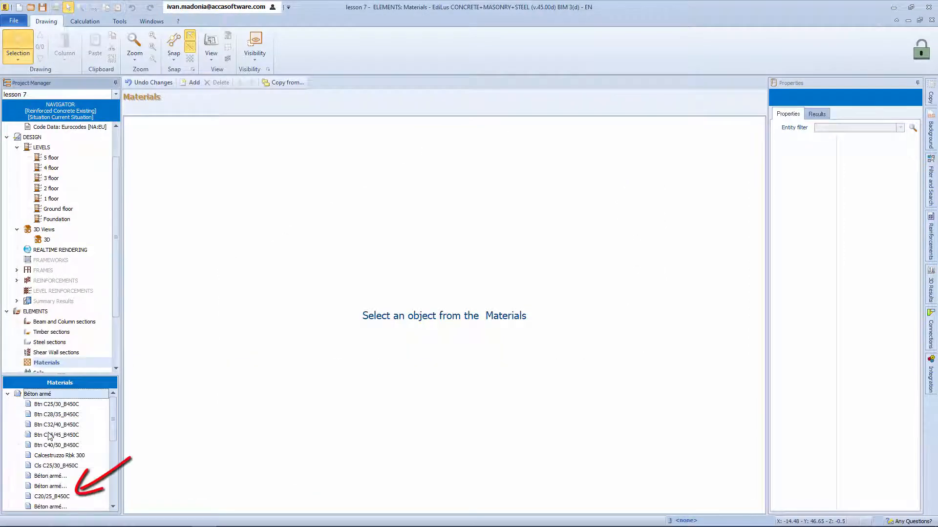
pyautogui.click(52, 496)
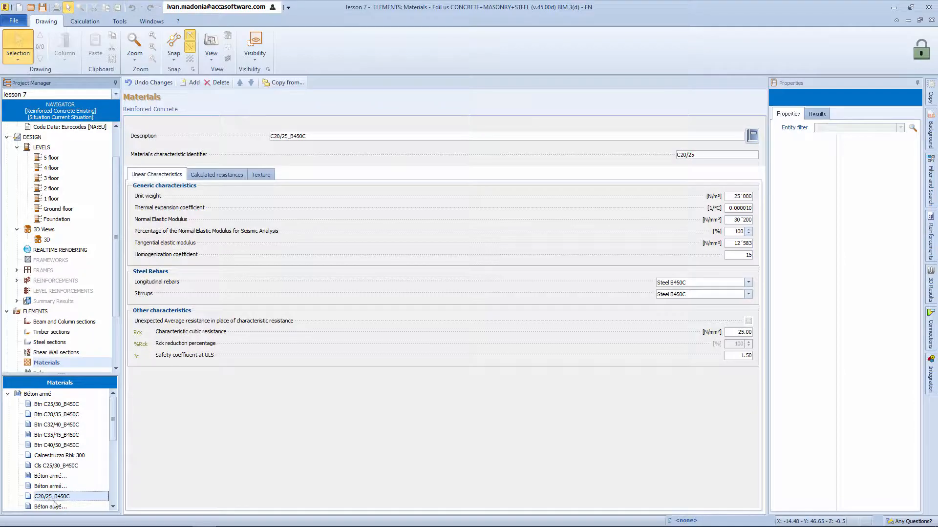
# Step: Add a new reinforced concrete material, inspect its characteristic cubic resistance, and close the materials archive
pyautogui.click(193, 83)
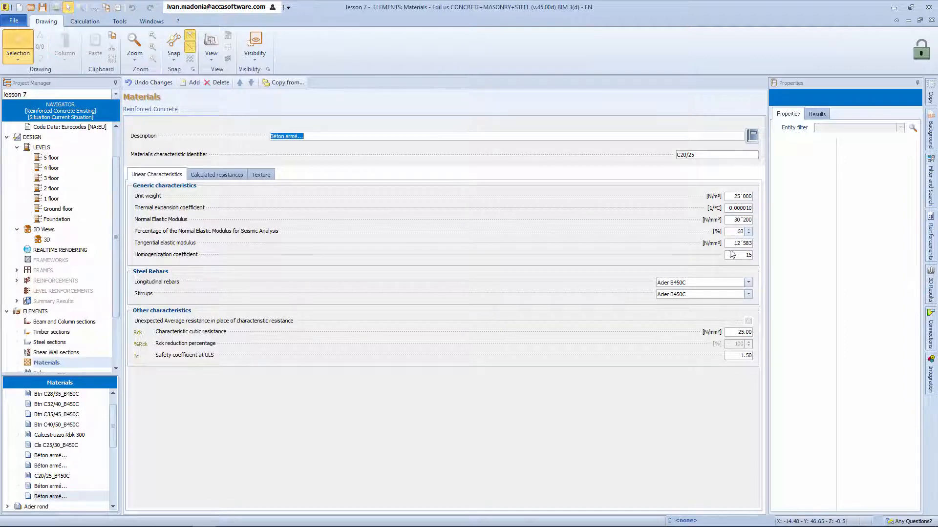
pyautogui.click(729, 332)
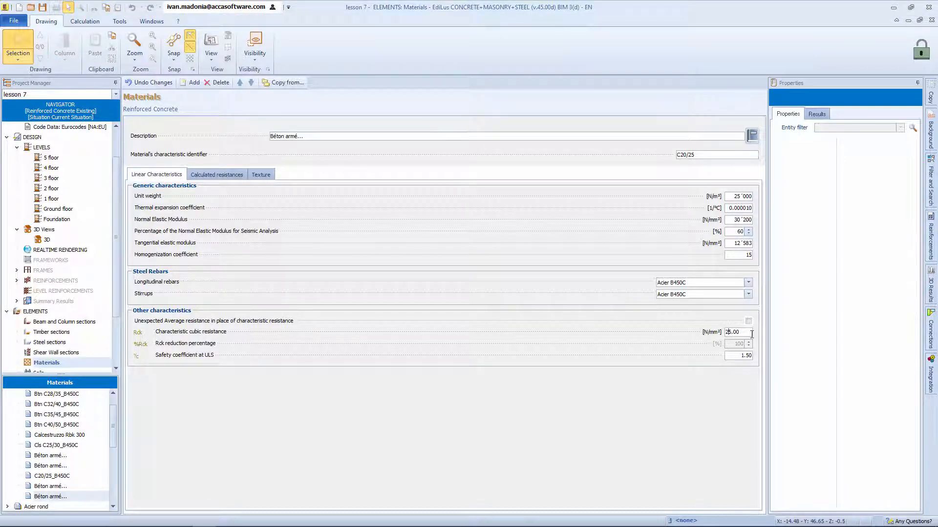
pyautogui.moveTo(743, 332); pyautogui.dragTo(725, 332)
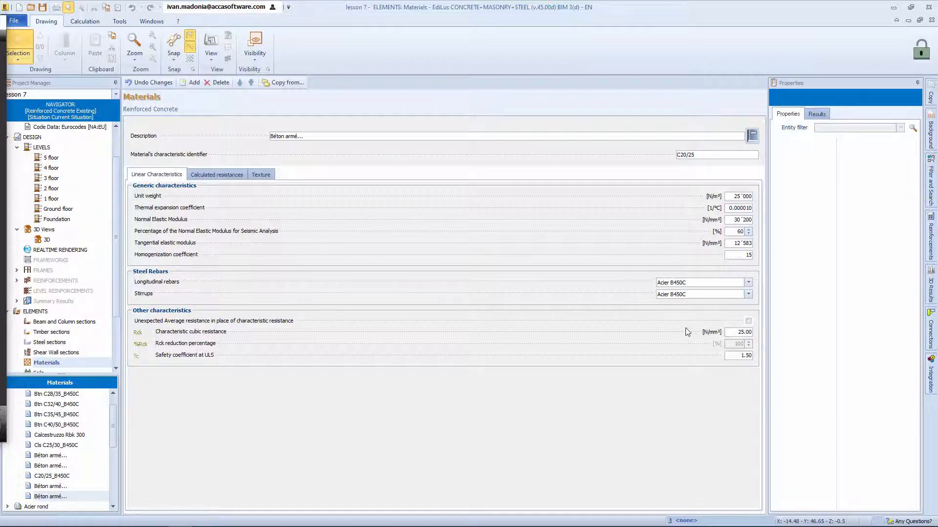
pyautogui.click(932, 21)
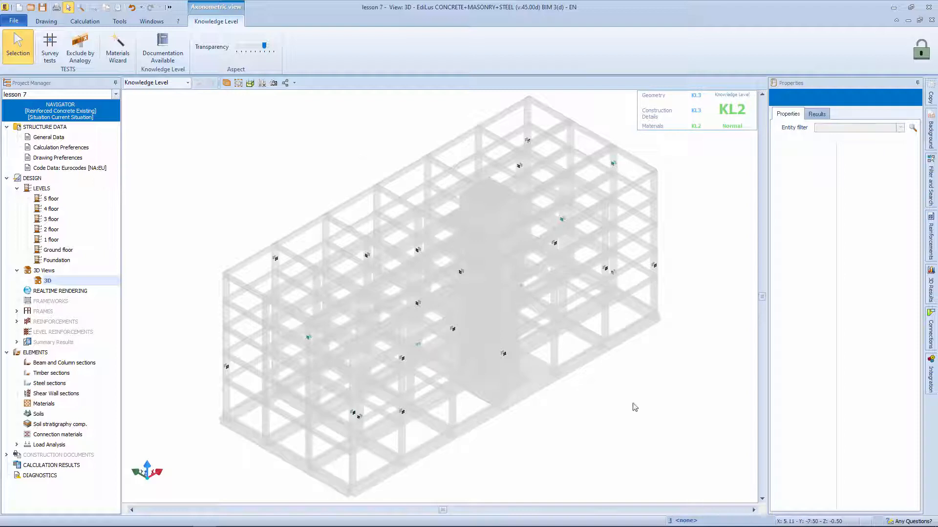
# Step: Select all survey tests in the 3D model and add the Materials Wizard's Coring + SonReb concrete to the materials archive
pyautogui.moveTo(699, 499); pyautogui.dragTo(192, 115)
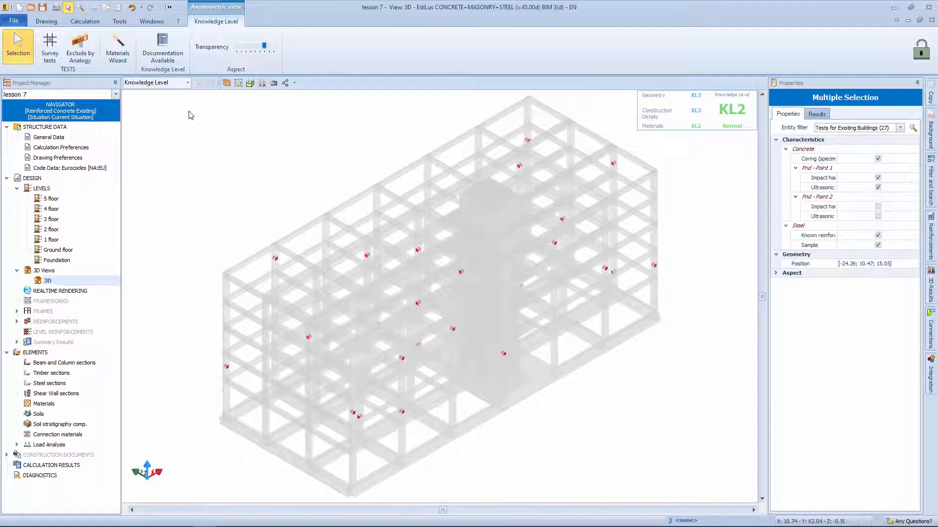
pyautogui.click(118, 46)
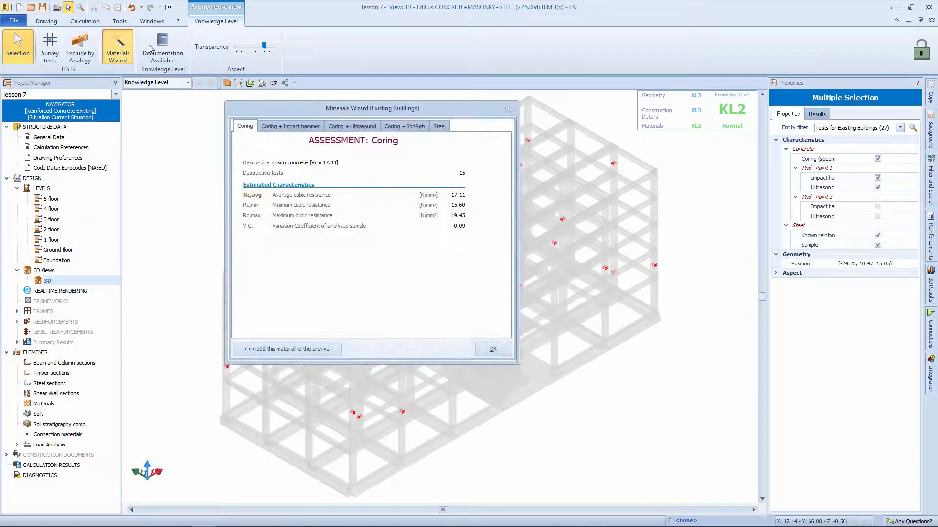
pyautogui.click(404, 129)
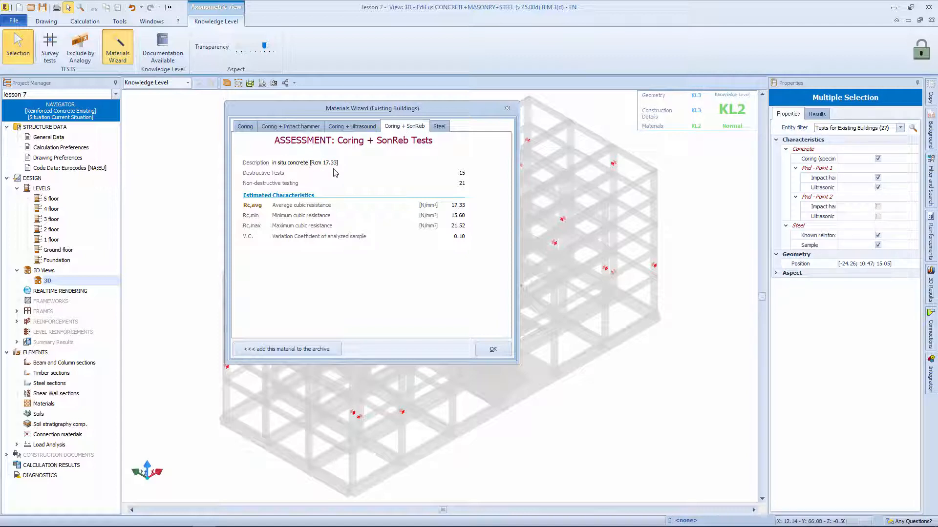
pyautogui.click(291, 351)
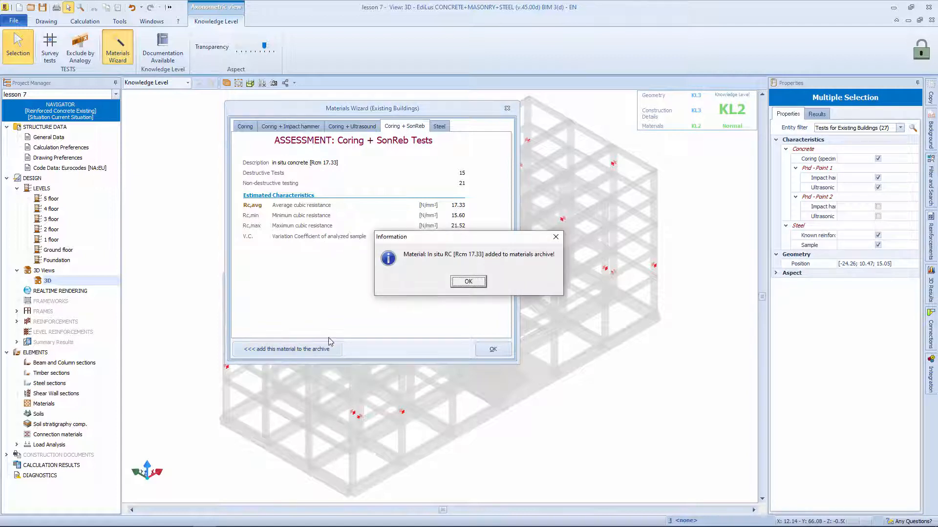
pyautogui.click(470, 281)
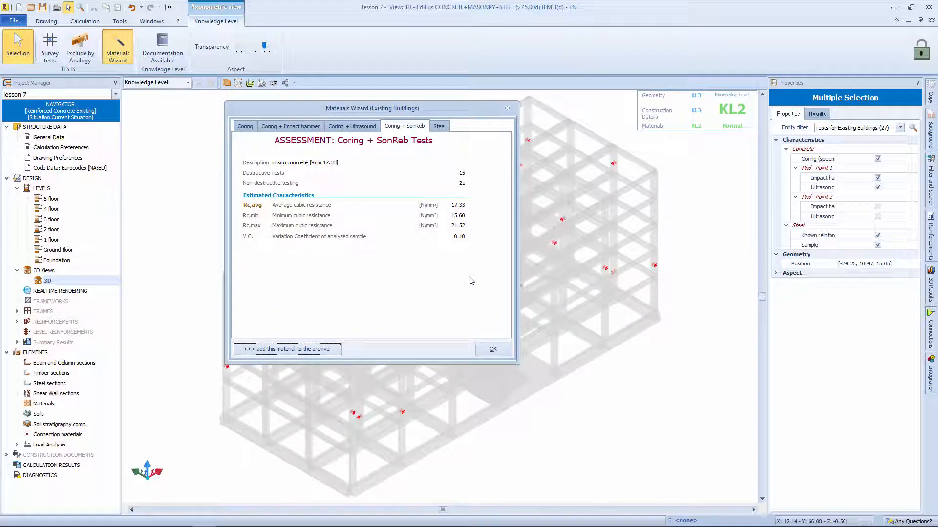
# Step: Add the steel material assessed from the survey samples to the archive and close the Materials Wizard
pyautogui.click(439, 126)
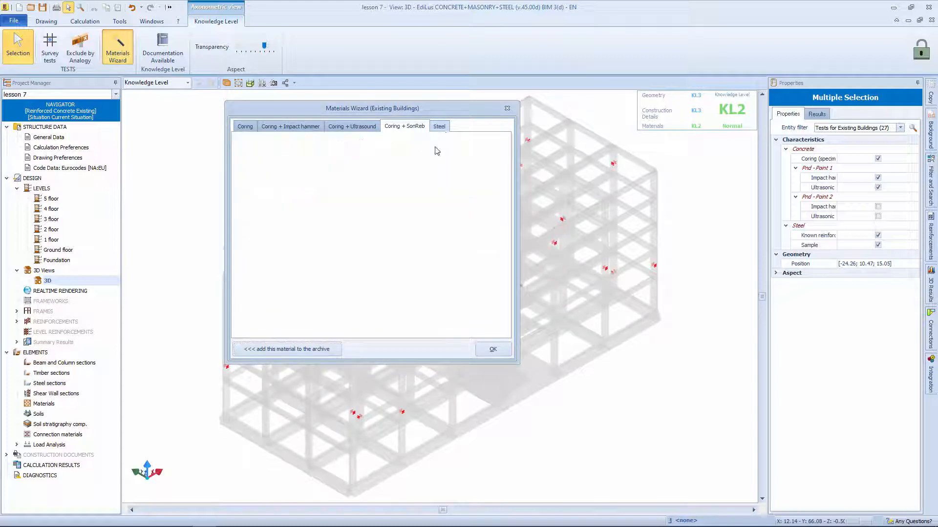
pyautogui.click(316, 350)
pyautogui.click(481, 285)
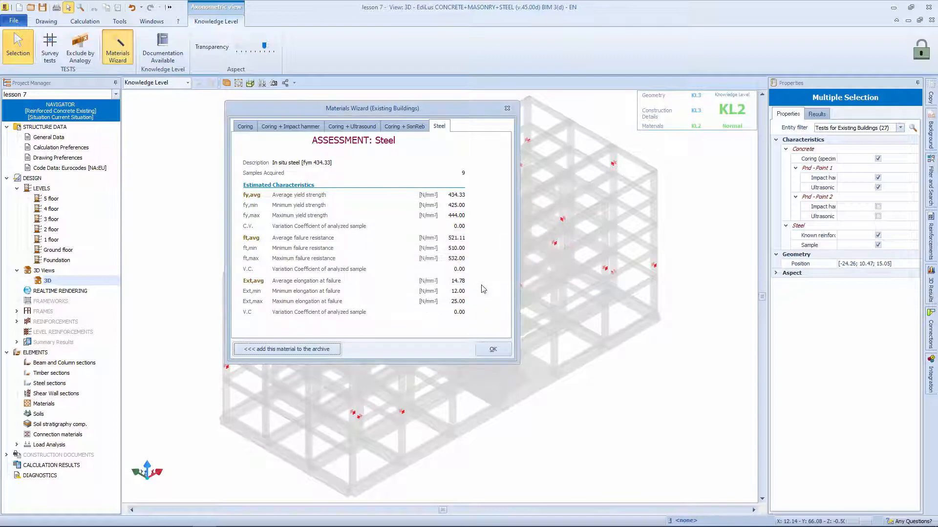
pyautogui.click(488, 350)
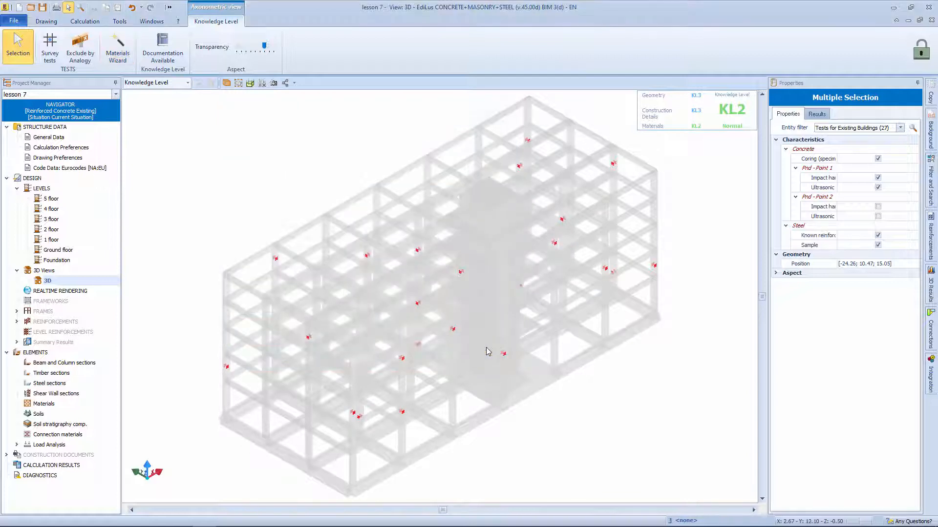
# Step: Show the model in 3D EDITOR mode and examine the properties of a ground-floor column and the adjacent infill wall
pyautogui.click(187, 82)
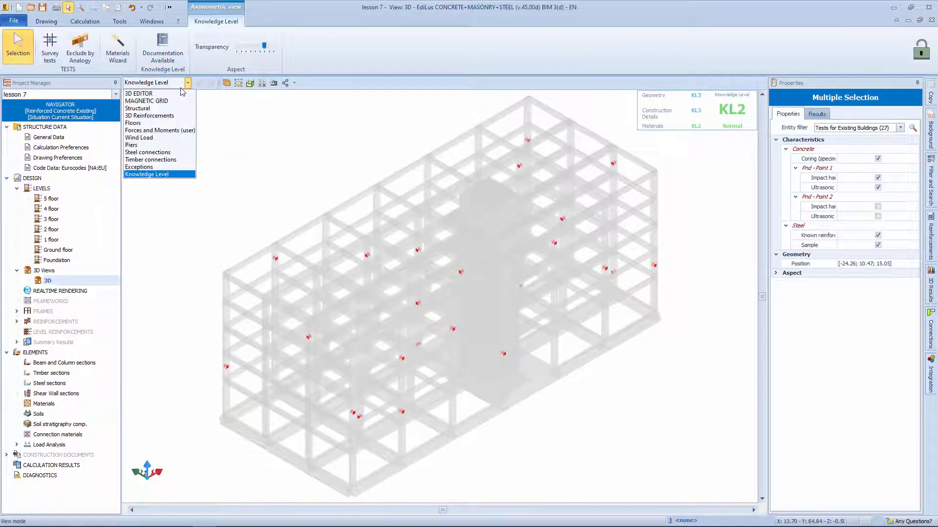
pyautogui.click(175, 98)
pyautogui.click(403, 437)
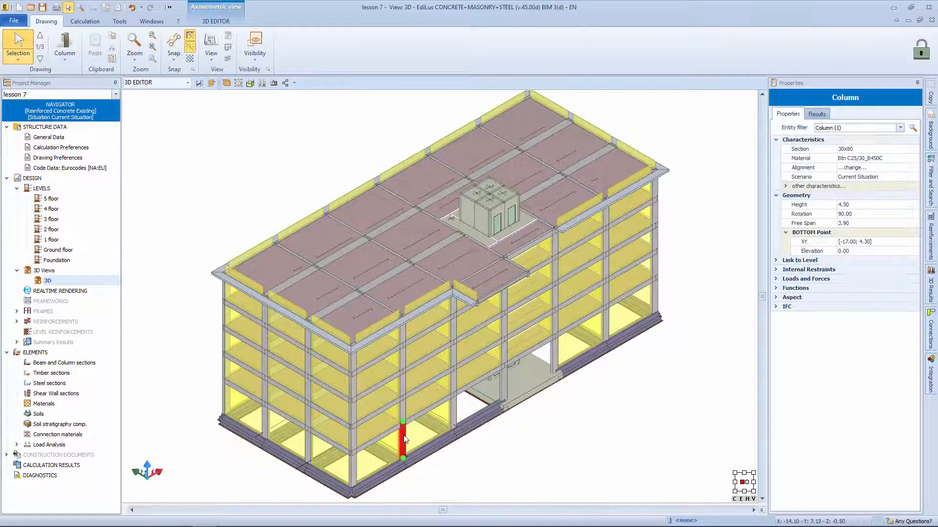
pyautogui.click(432, 410)
pyautogui.click(441, 412)
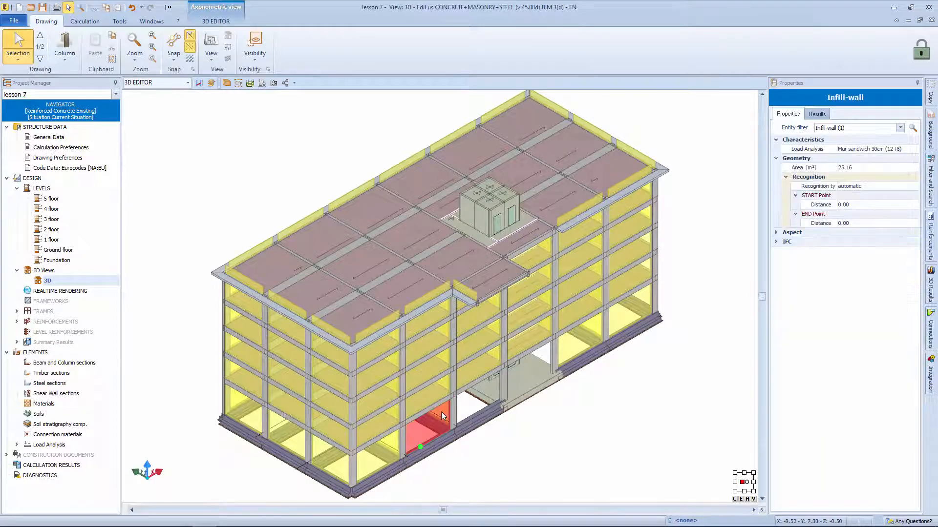
pyautogui.click(569, 458)
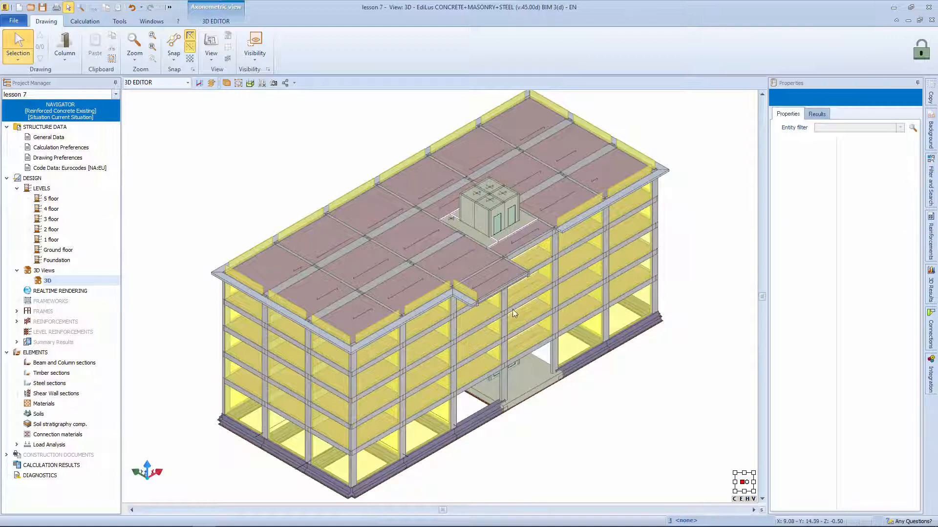
# Step: Run the Structural Model and Frameworks calculation and open the existing reinforcement drawing of column grid 1
pyautogui.click(85, 21)
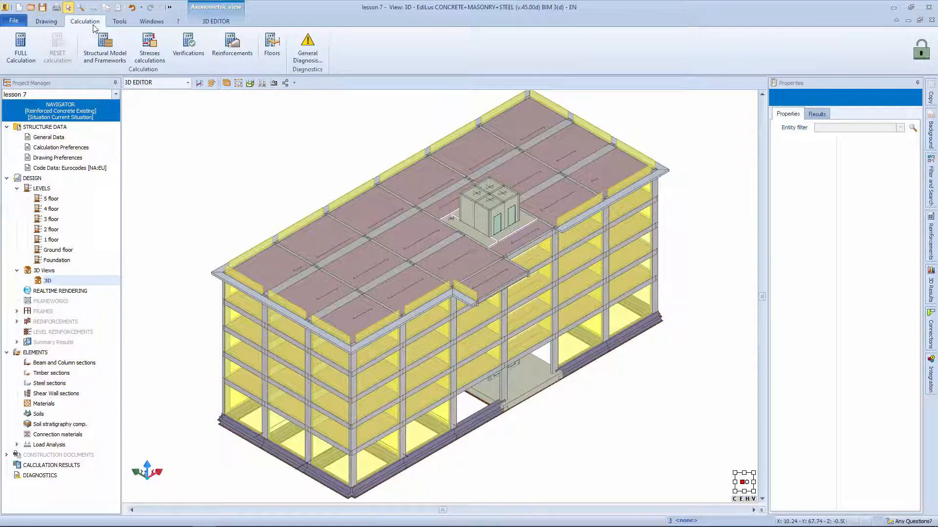
pyautogui.click(103, 44)
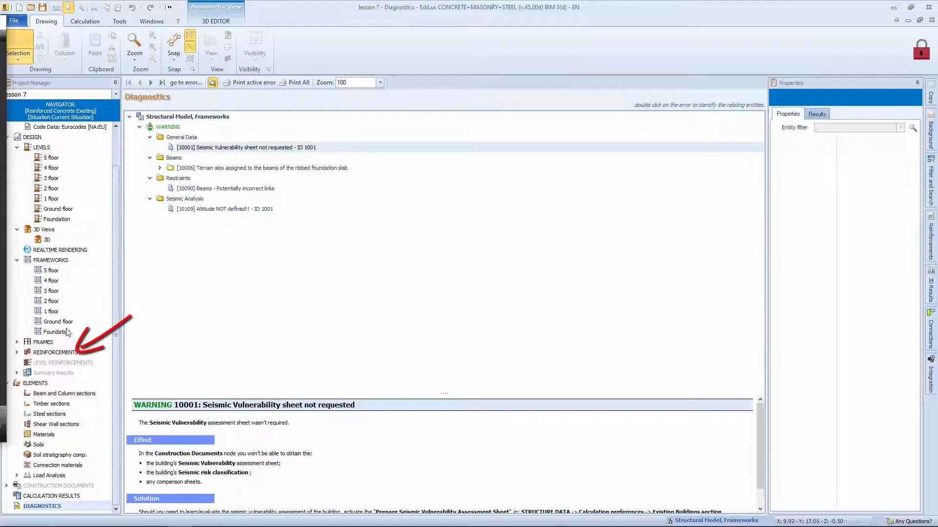
pyautogui.doubleClick(55, 353)
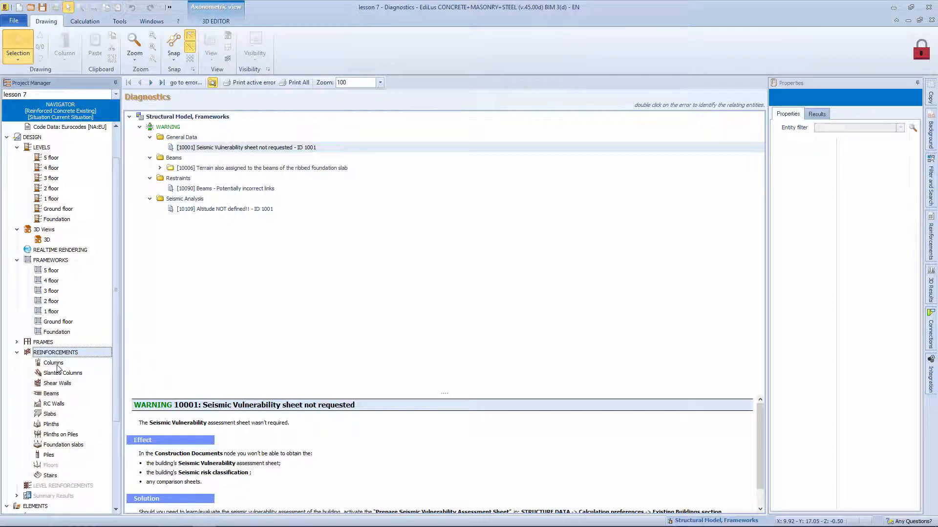
pyautogui.click(53, 363)
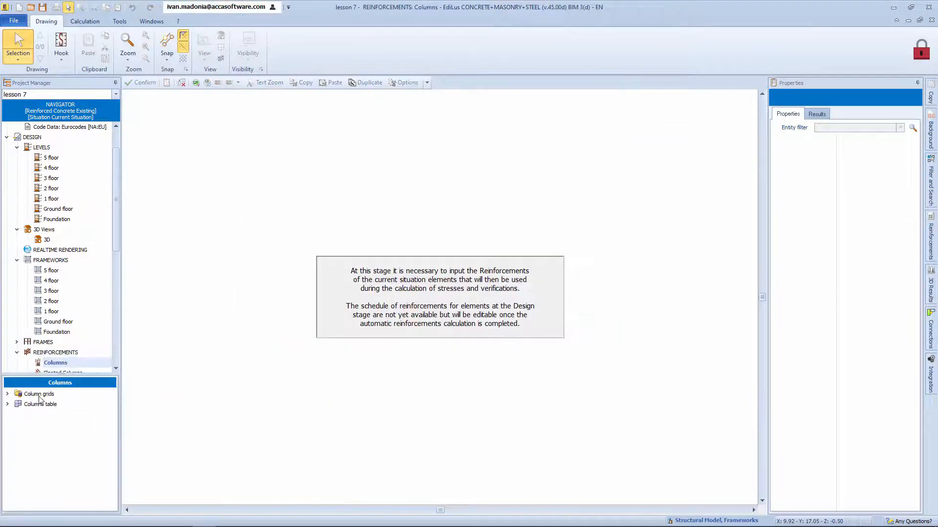
pyautogui.click(7, 394)
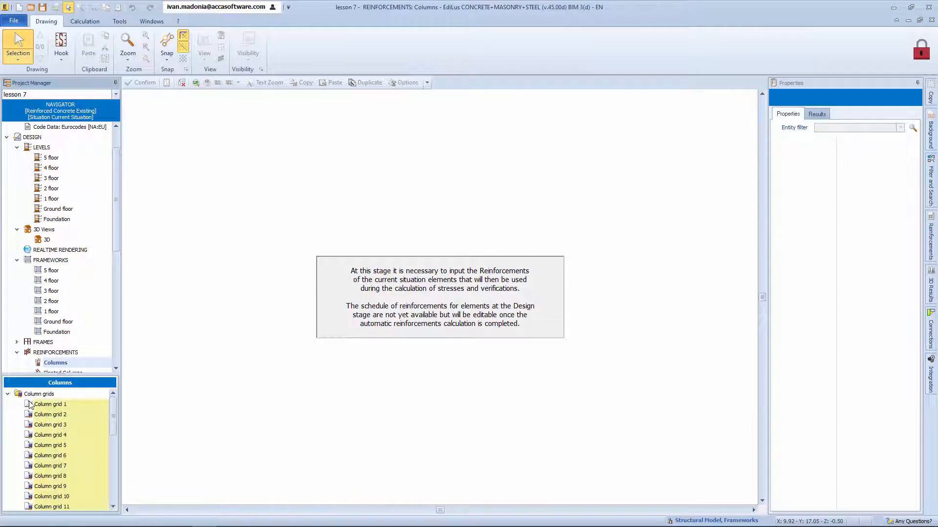
pyautogui.click(54, 425)
pyautogui.click(55, 404)
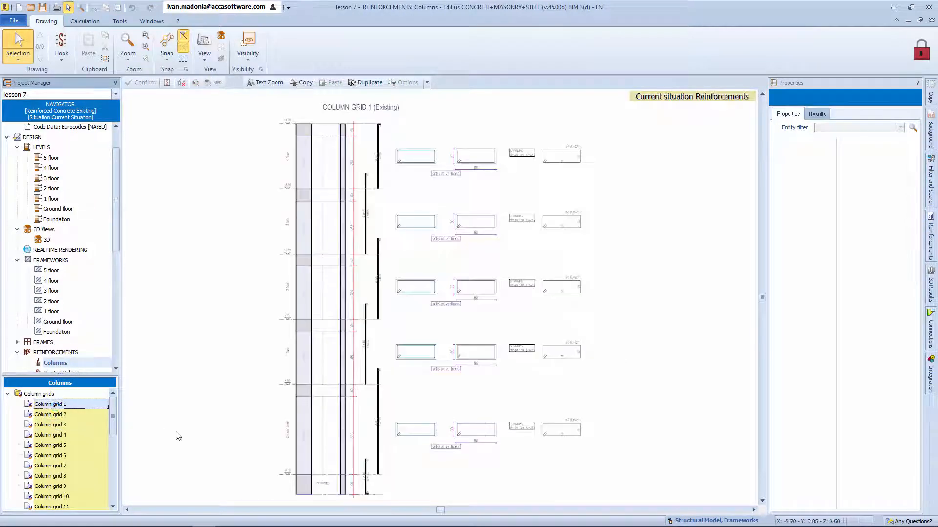
# Step: Set the number of rebars to 4 for the side section reinforcement on all floors of column grid 1
pyautogui.moveTo(417, 129); pyautogui.dragTo(393, 442)
pyautogui.click(900, 128)
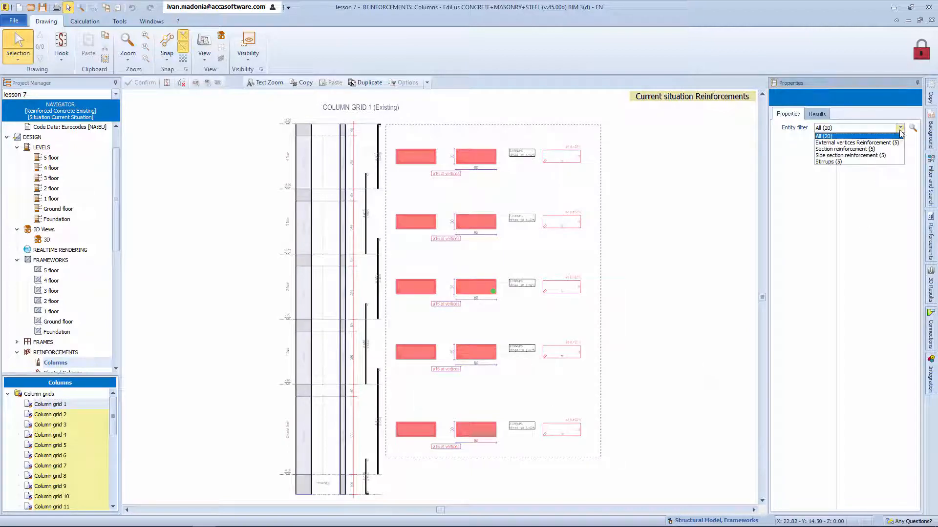
pyautogui.click(893, 157)
pyautogui.click(911, 150)
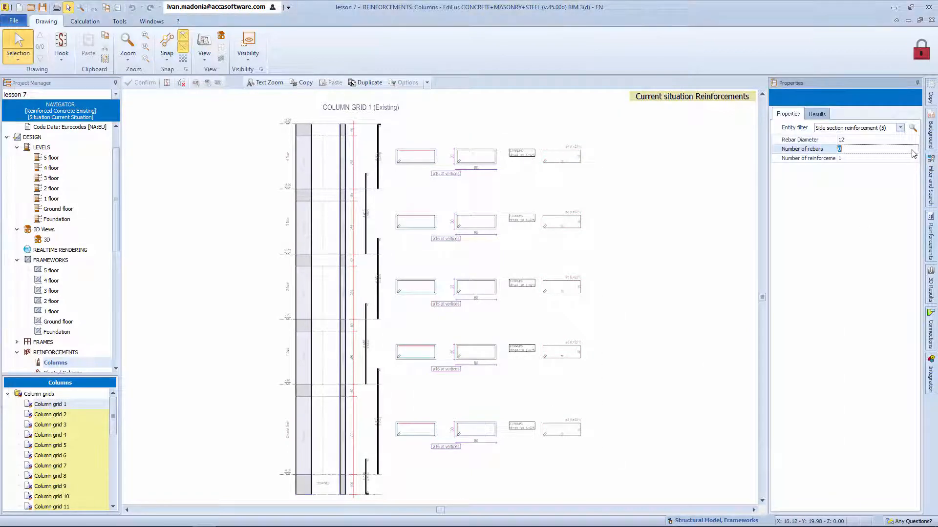
pyautogui.press('Return')
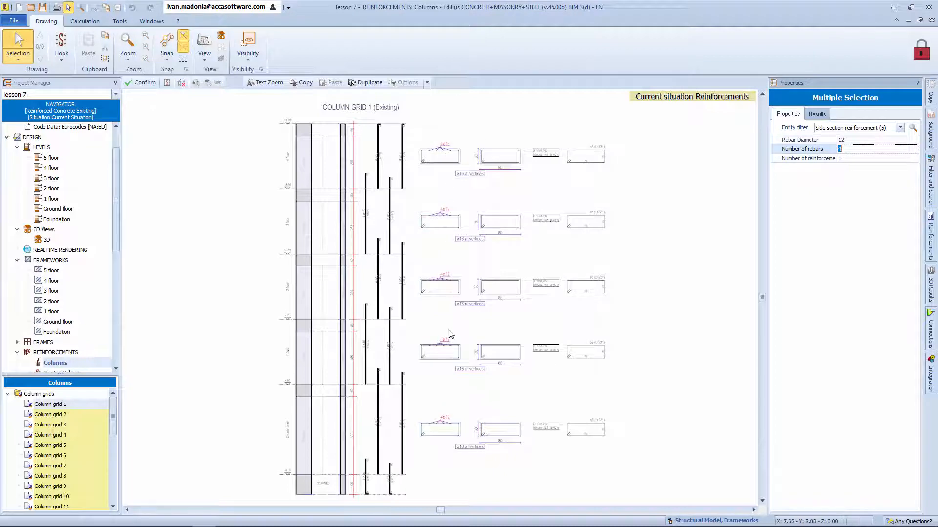
# Step: Set the column stirrup pitch to 20 cm on all floors of column grid 1 and confirm its reinforcement
pyautogui.moveTo(253, 125)
pyautogui.mouseDown()
pyautogui.moveTo(282, 205)
pyautogui.moveTo(303, 464)
pyautogui.mouseUp()
pyautogui.click(884, 129)
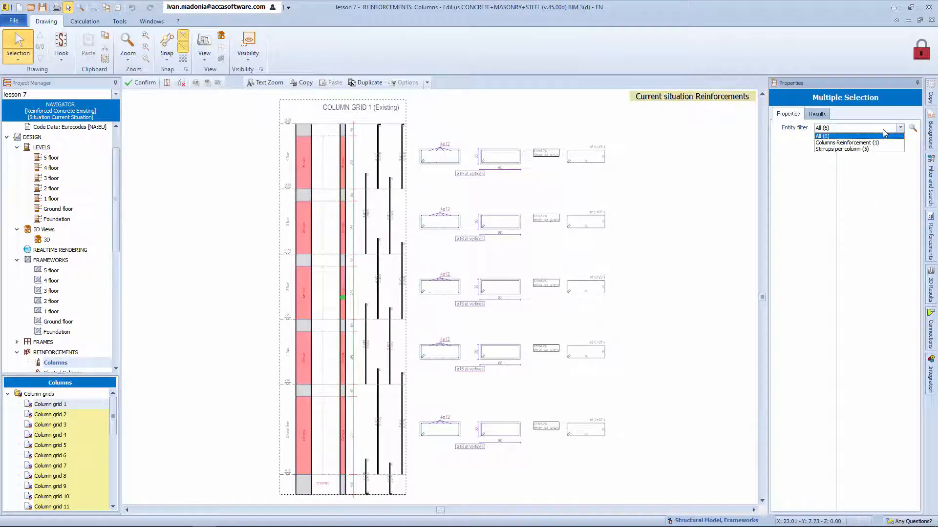
pyautogui.click(882, 149)
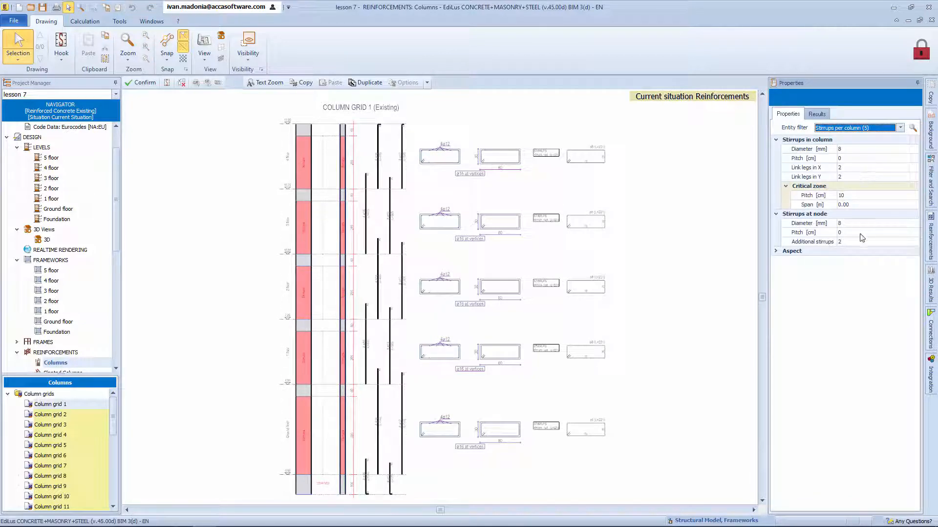
pyautogui.click(867, 159)
pyautogui.write('20')
pyautogui.press('Return')
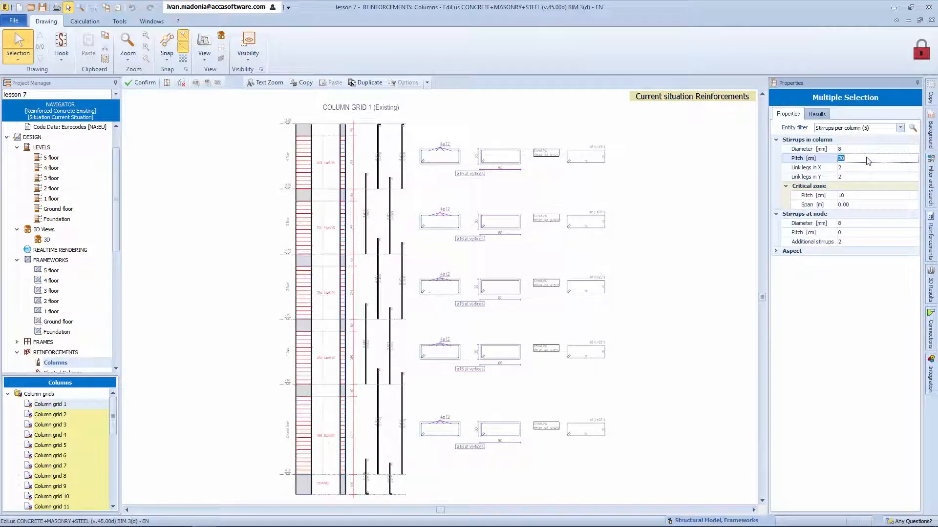
pyautogui.doubleClick(797, 189)
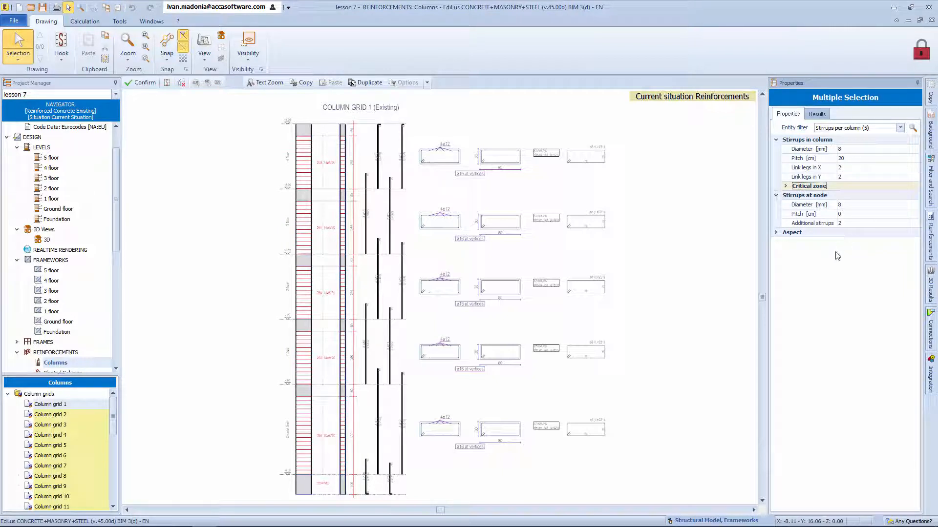
pyautogui.click(442, 253)
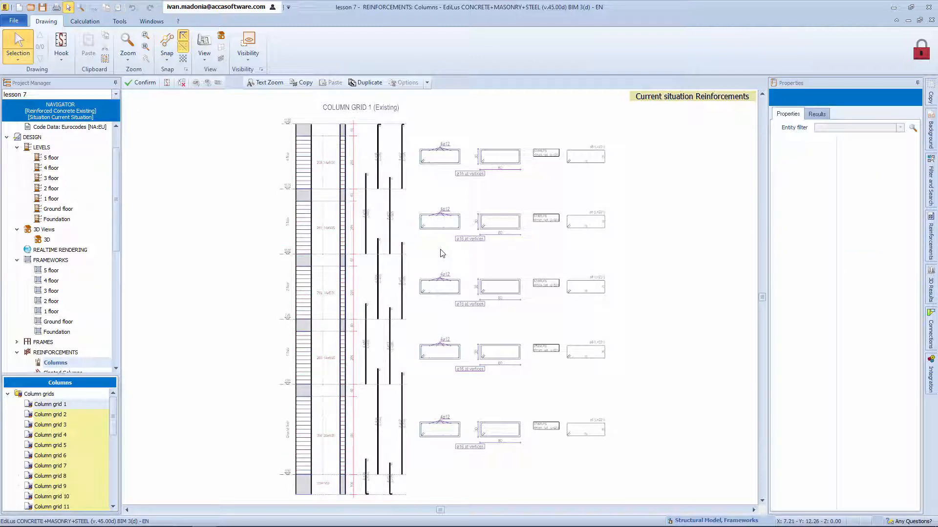
pyautogui.click(145, 82)
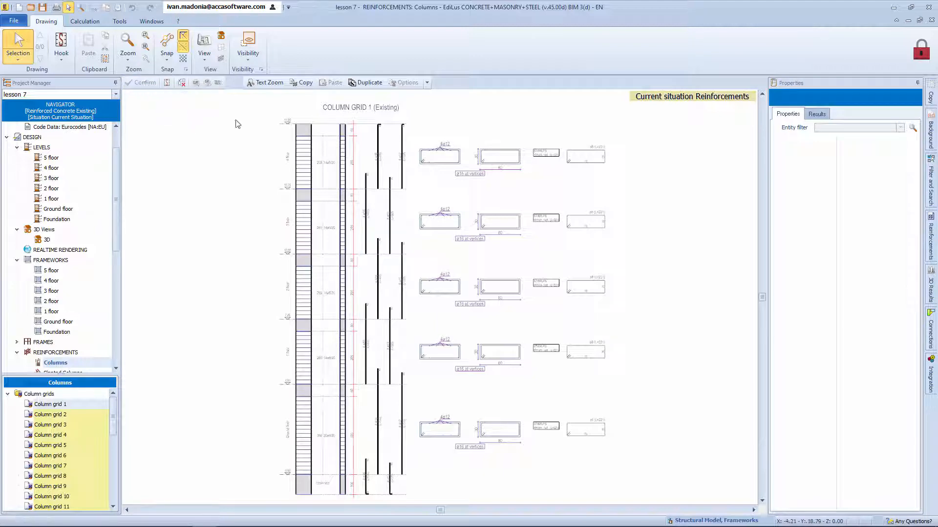
# Step: Examine the column grids available for duplicating the reinforcement of column grid 1, then close the list without duplicating
pyautogui.click(368, 82)
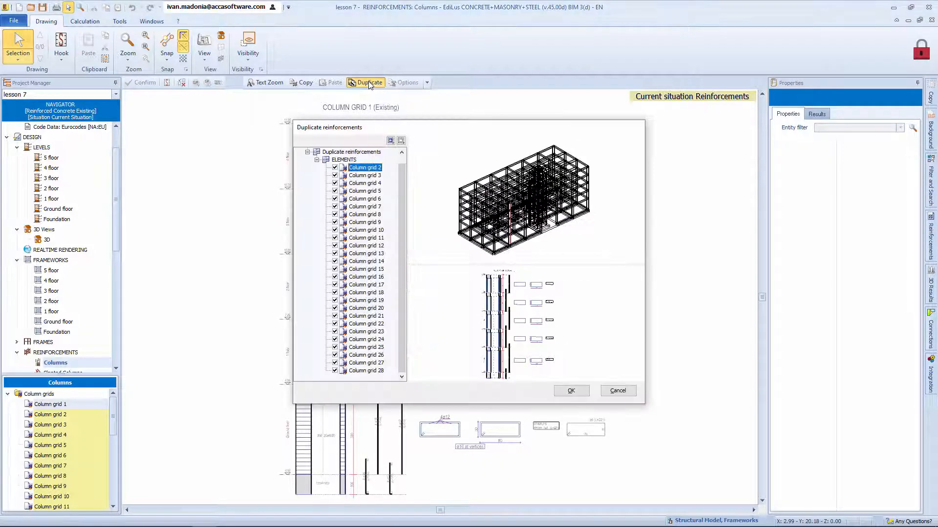
pyautogui.moveTo(405, 204); pyautogui.dragTo(401, 180)
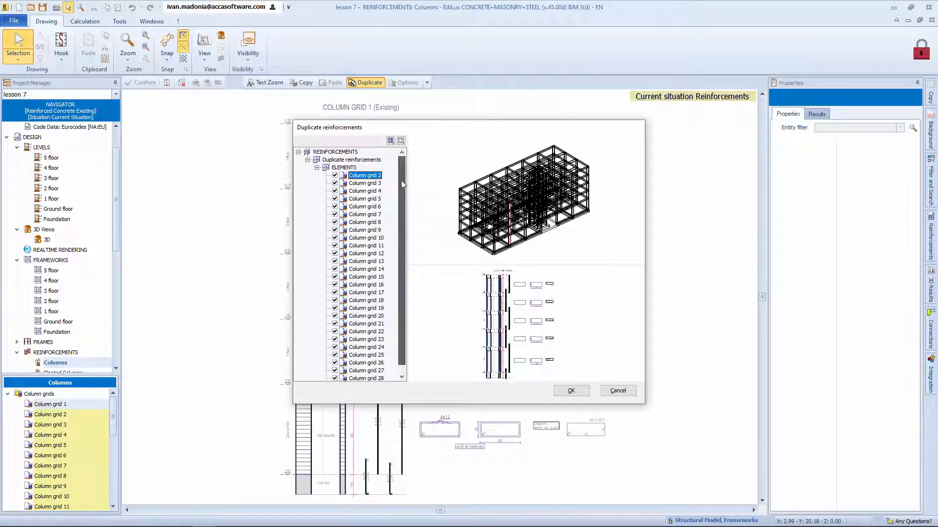
pyautogui.click(618, 391)
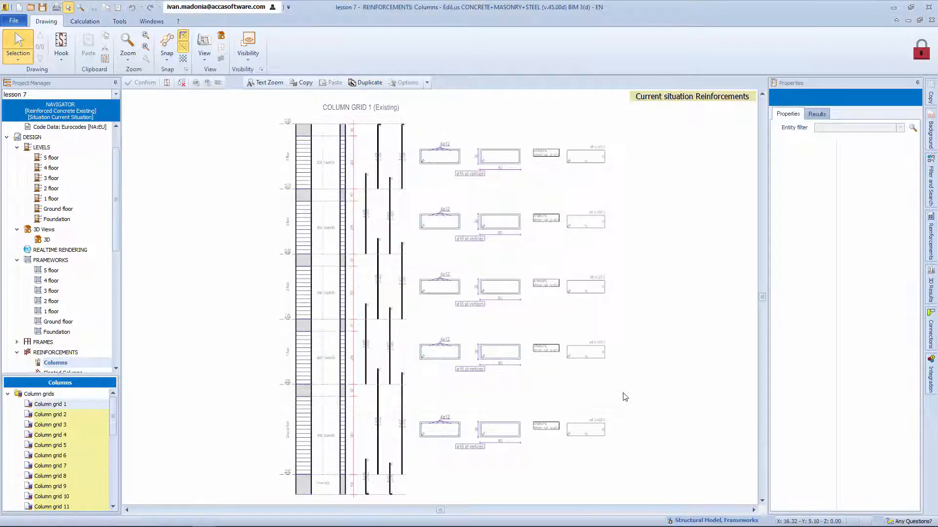
# Step: Return to the 3D view and show the reinforcement drawing of the ground-floor beam 1-8-15-22 on the building's short side
pyautogui.click(86, 241)
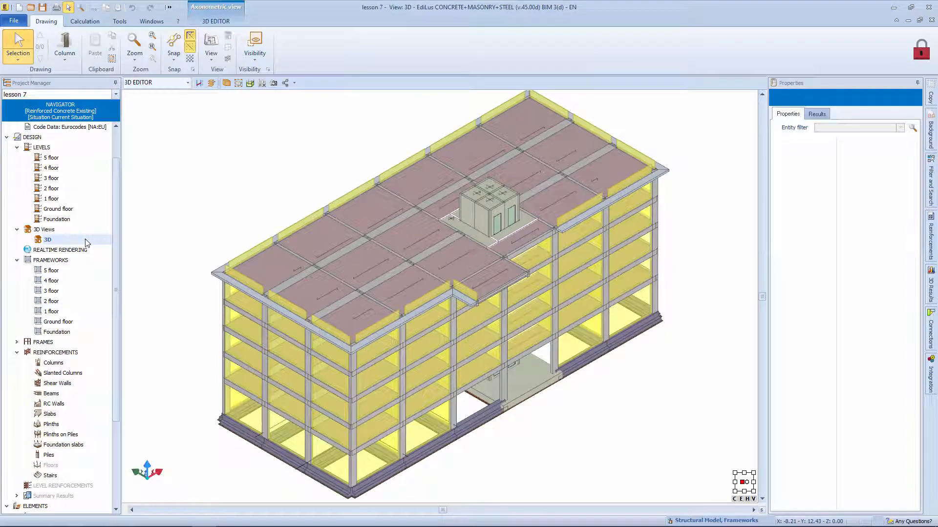
pyautogui.click(328, 441)
pyautogui.rightClick(335, 442)
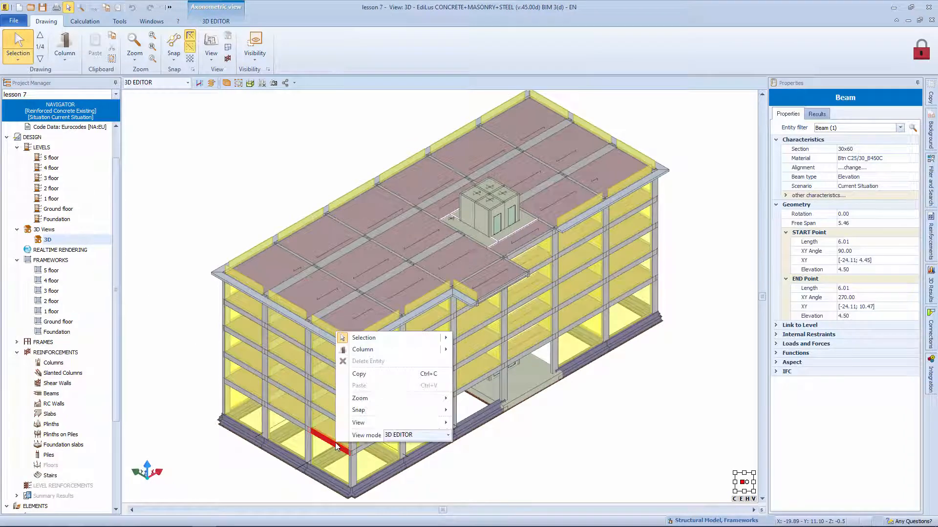
pyautogui.moveTo(431, 426)
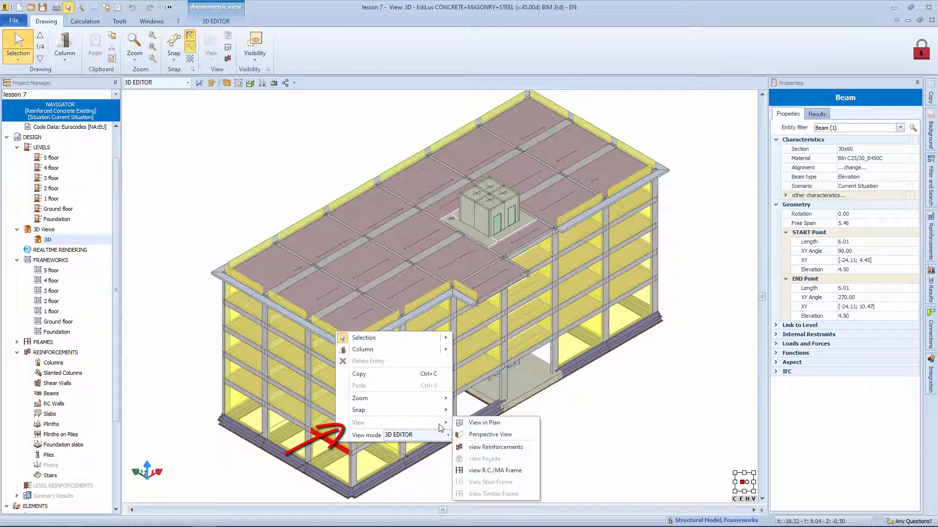
pyautogui.click(487, 447)
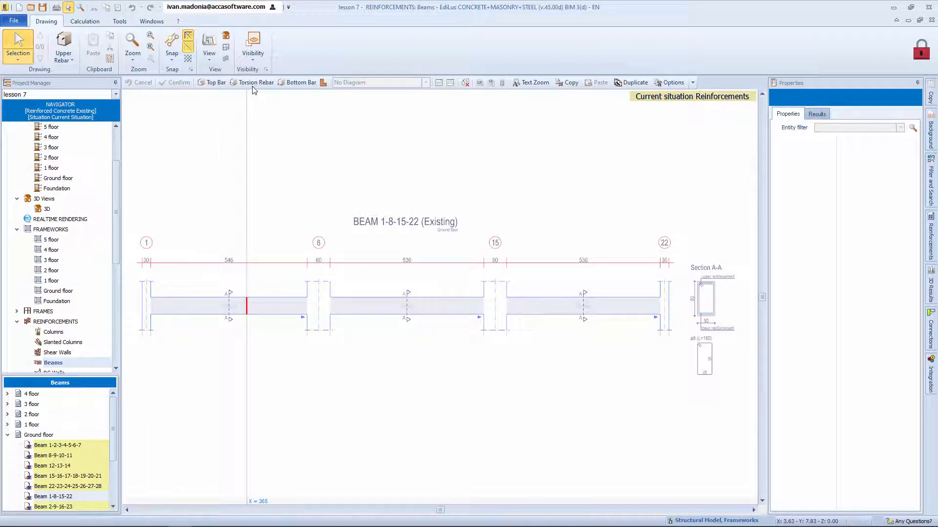
# Step: Draw two top bars overlapping in the middle span, one starting at column 1 and the other ending at column 22
pyautogui.click(215, 84)
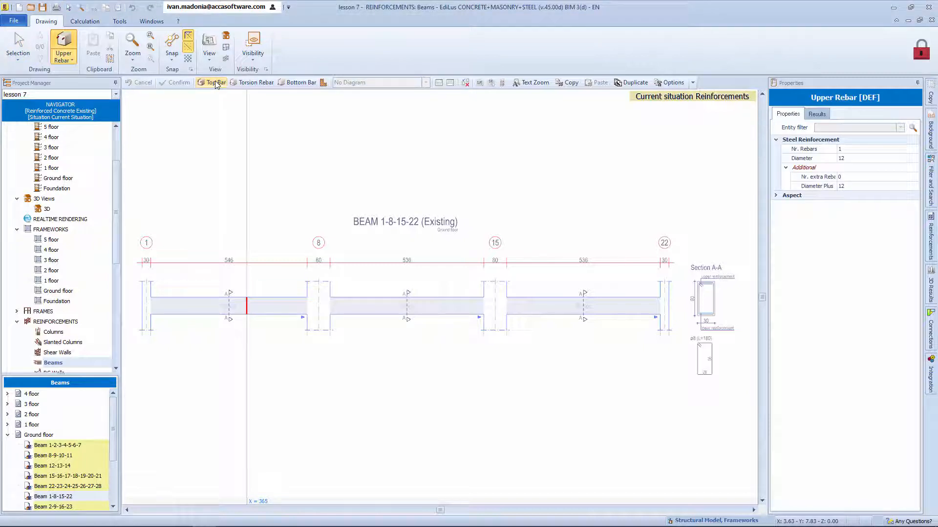
pyautogui.click(143, 361)
pyautogui.click(407, 361)
pyautogui.click(400, 359)
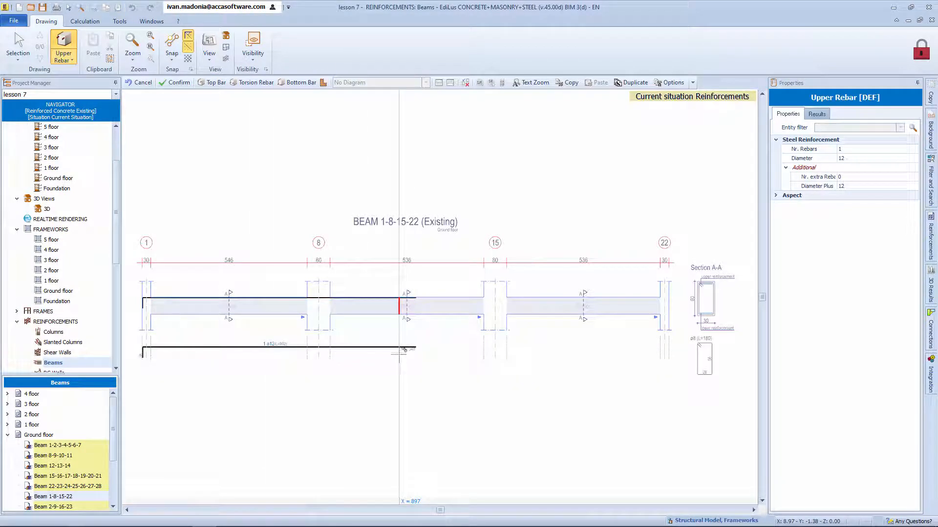
pyautogui.click(357, 359)
pyautogui.click(668, 359)
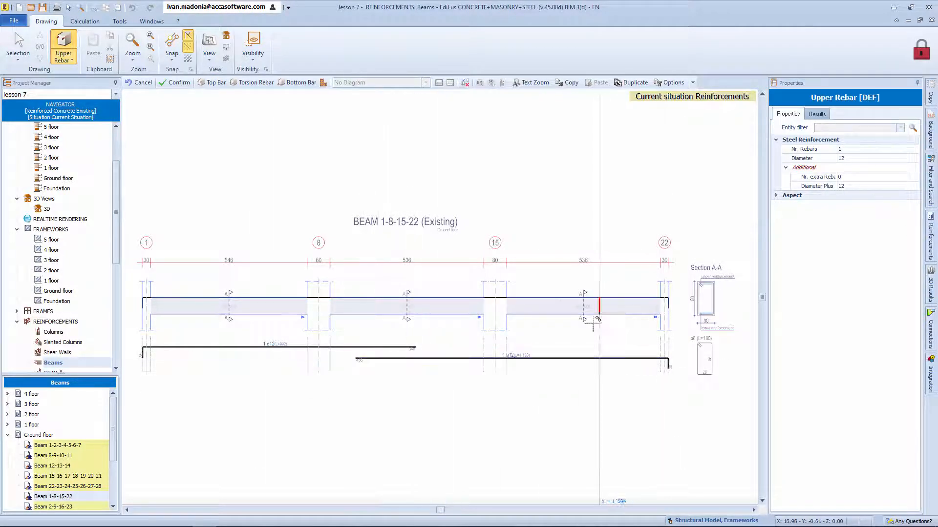
# Step: Draw three bottom bars along beam 1-8-15-22, one per span, each overlapping its neighbour across columns 8 and 15
pyautogui.click(295, 82)
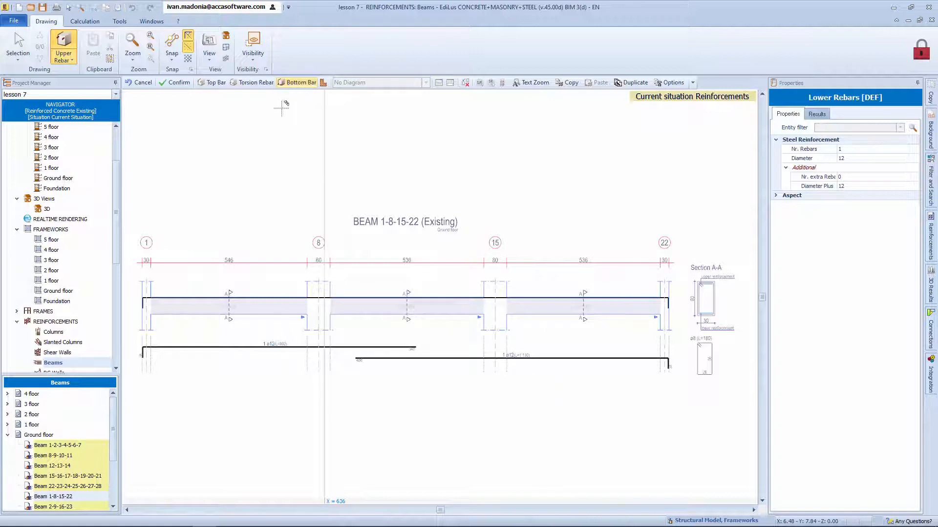
pyautogui.click(144, 398)
pyautogui.click(361, 398)
pyautogui.rightClick(353, 395)
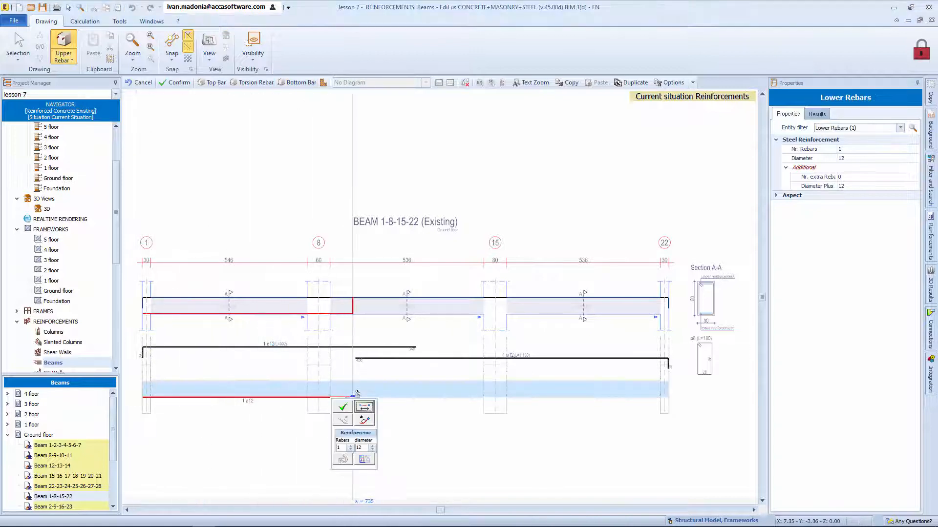
pyautogui.click(343, 409)
pyautogui.click(285, 411)
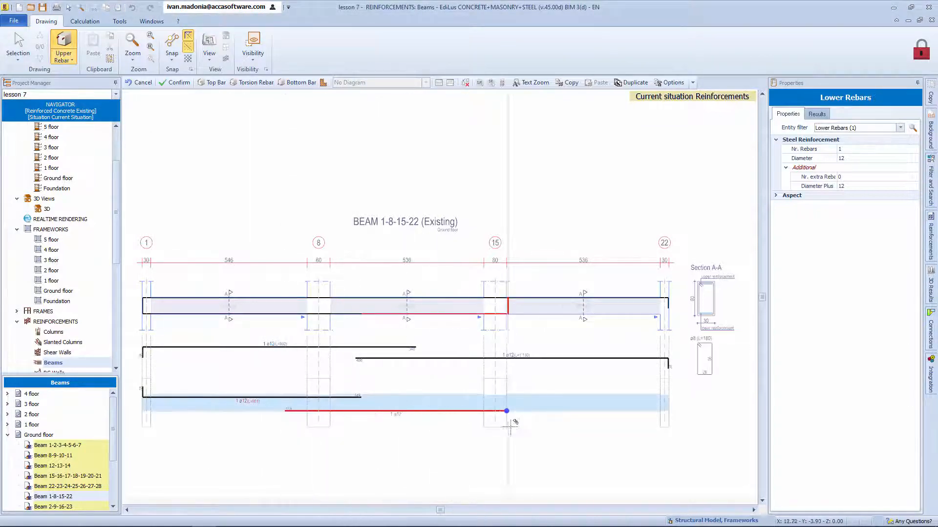
pyautogui.click(523, 413)
pyautogui.rightClick(523, 411)
pyautogui.click(511, 423)
pyautogui.click(473, 405)
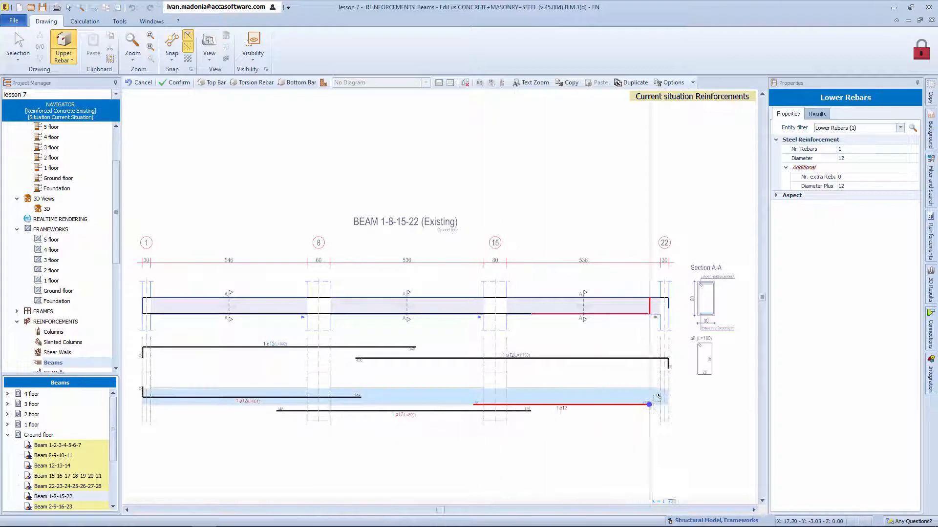
pyautogui.click(666, 405)
pyautogui.rightClick(665, 405)
pyautogui.click(654, 417)
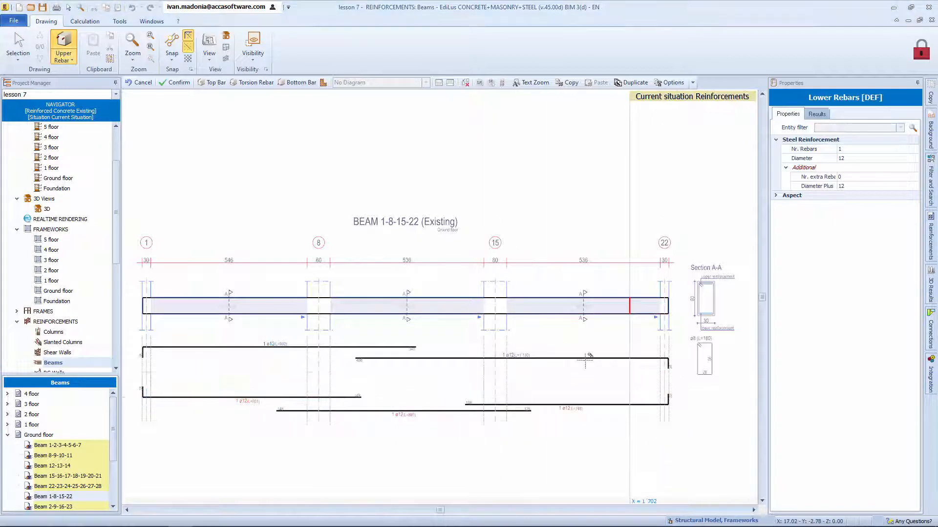
# Step: Set the number of rebars to 4 and the diameter to 16 for all five top and bottom bars
pyautogui.click(18, 45)
pyautogui.moveTo(553, 441); pyautogui.dragTo(252, 337)
pyautogui.click(876, 150)
pyautogui.write('4')
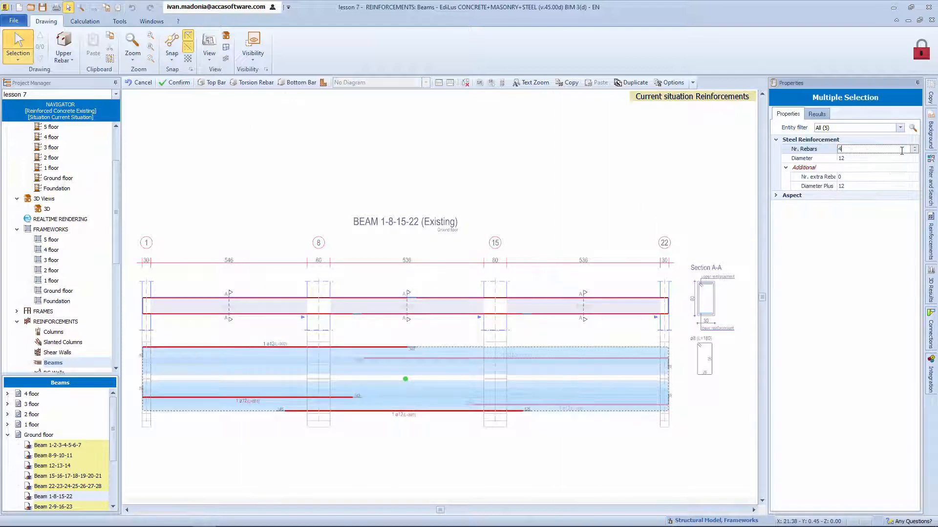
pyautogui.click(881, 160)
pyautogui.write('16')
pyautogui.press('Return')
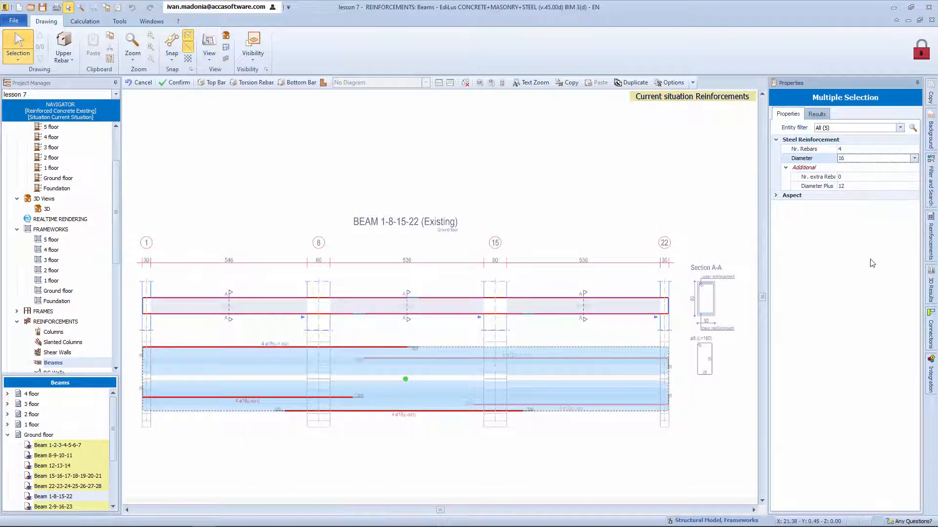
pyautogui.click(659, 217)
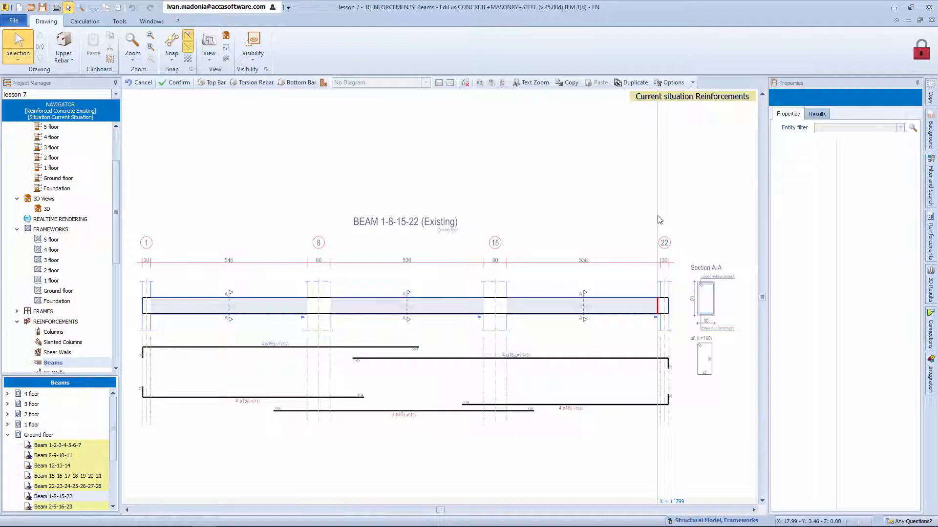
# Step: Draw a bent top bar from column 1, sloping down and back up in the first span and ending in the middle span
pyautogui.click(212, 83)
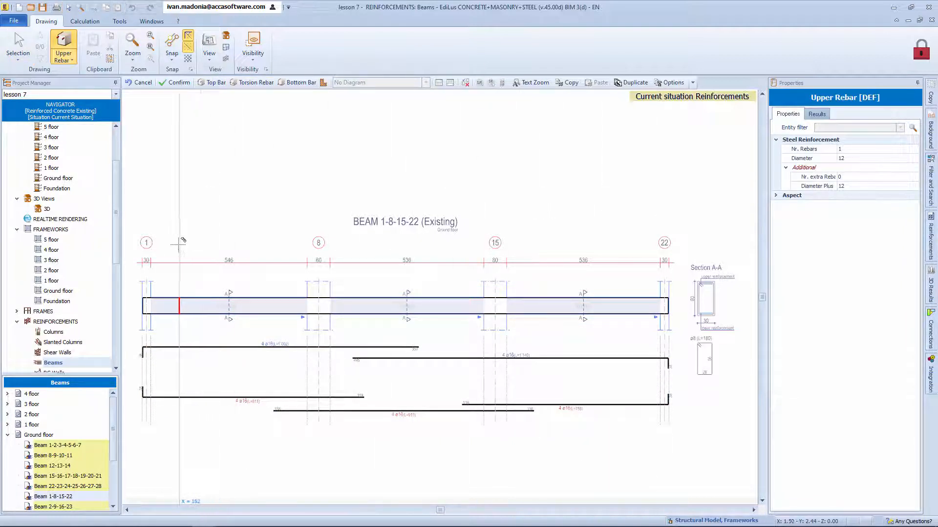
pyautogui.click(143, 367)
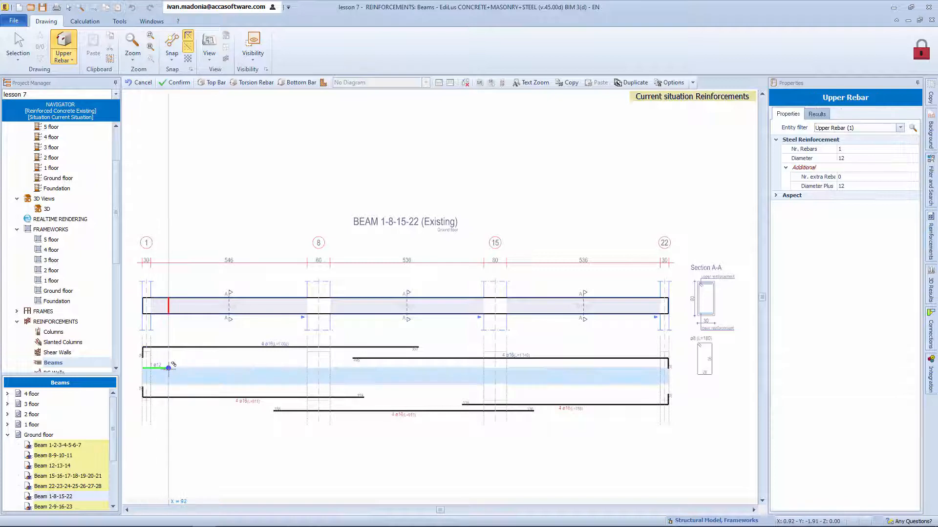
pyautogui.click(169, 367)
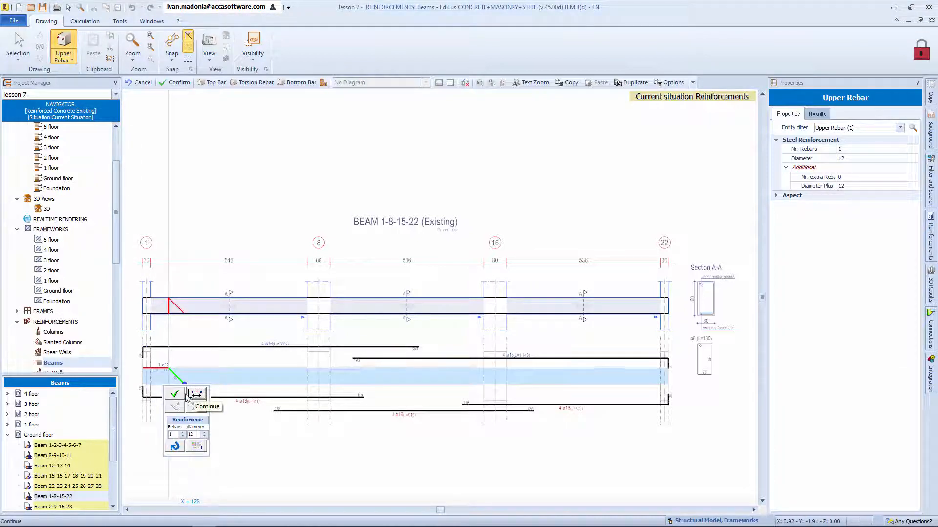
pyautogui.click(188, 397)
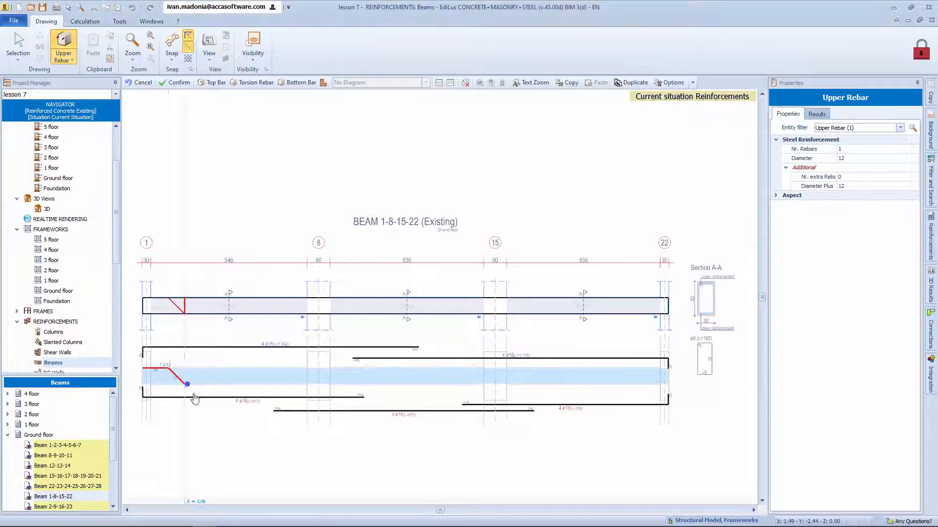
pyautogui.click(267, 386)
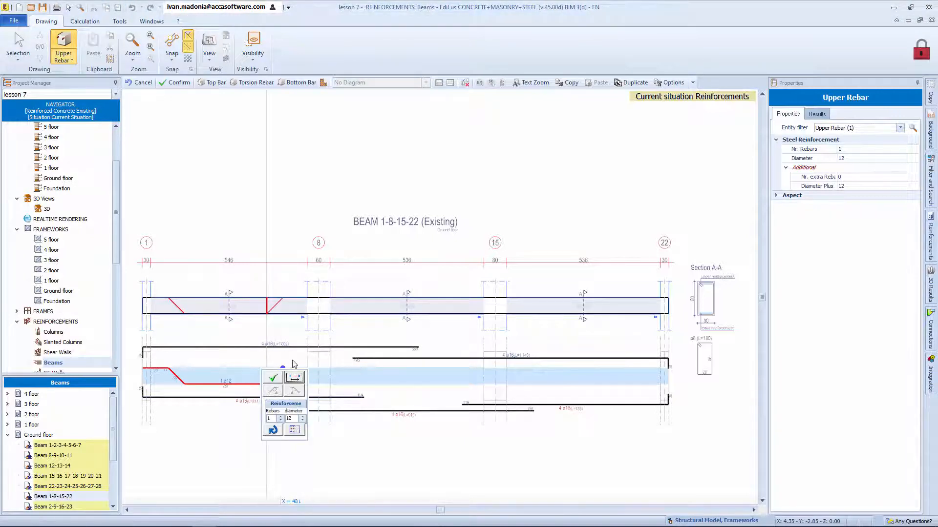
pyautogui.click(294, 378)
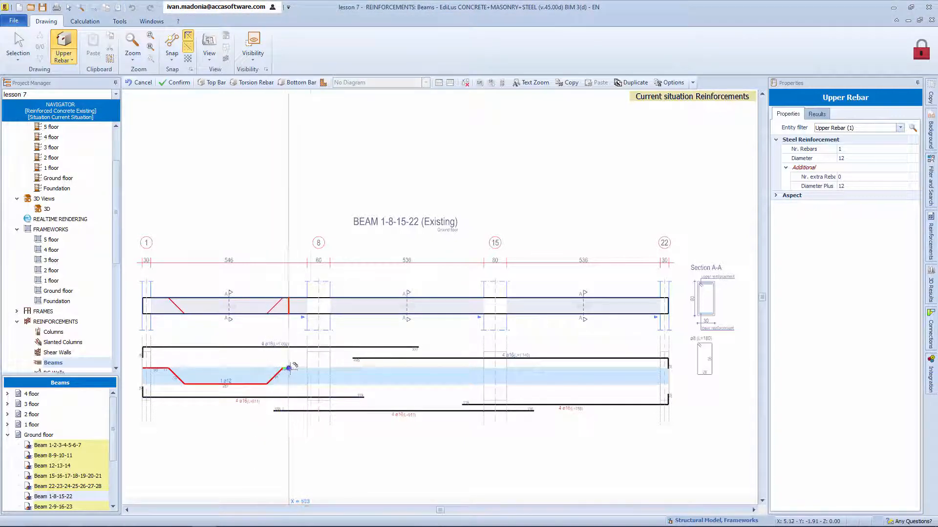
pyautogui.click(421, 369)
pyautogui.click(411, 378)
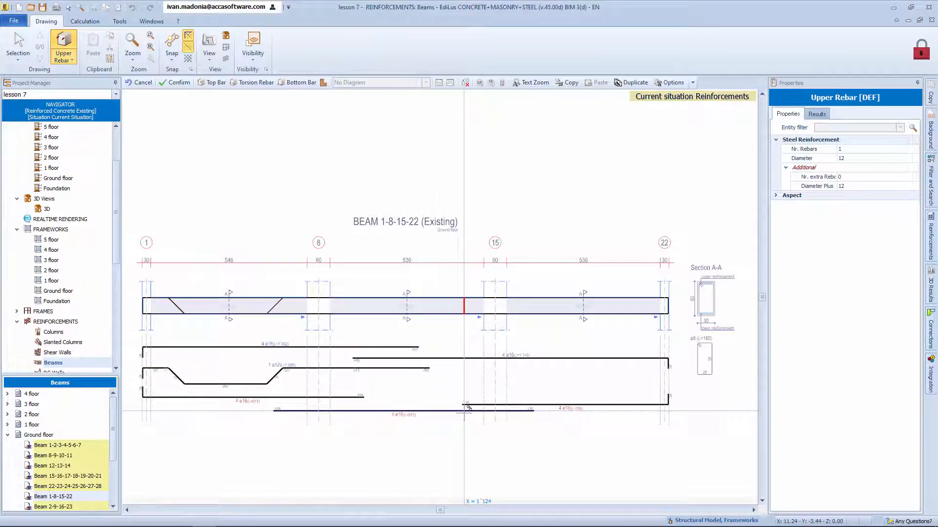
pyautogui.press('Escape')
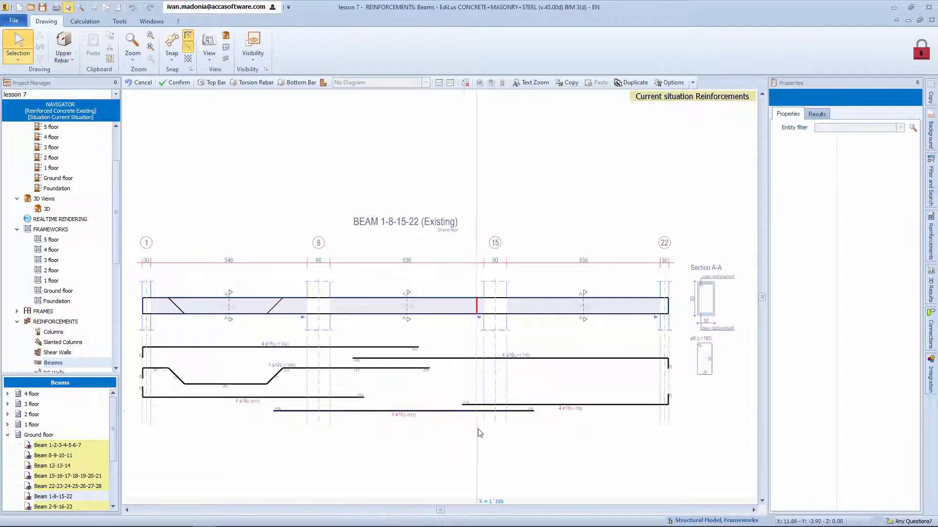
# Step: For the stirrups of all three spans, set the central pitch to 25 cm and the left hook to 10 cm pitch over 1.00 m
pyautogui.moveTo(288, 277); pyautogui.dragTo(520, 339)
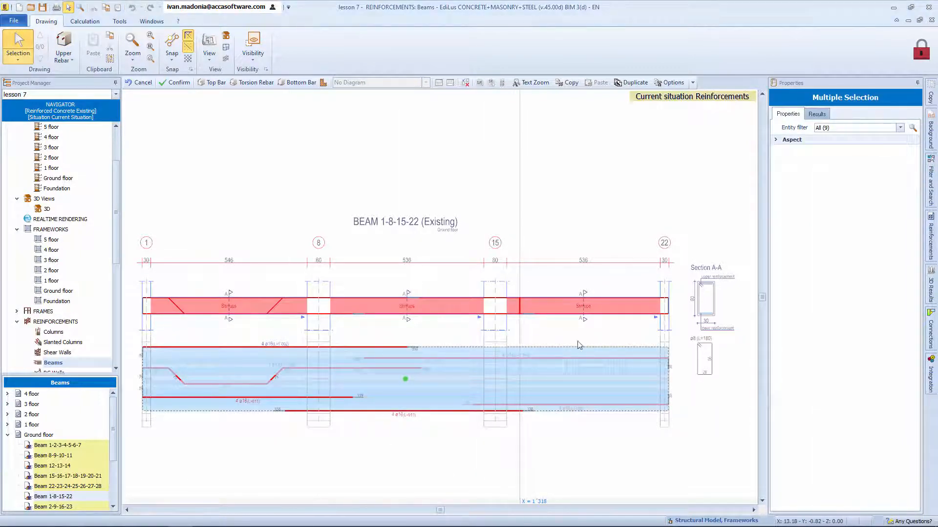
pyautogui.click(899, 127)
pyautogui.click(888, 148)
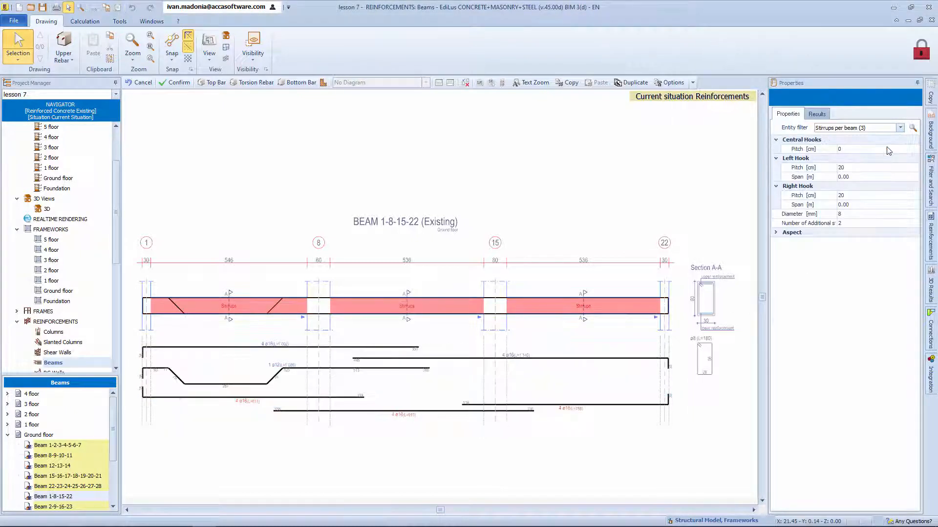
pyautogui.click(885, 151)
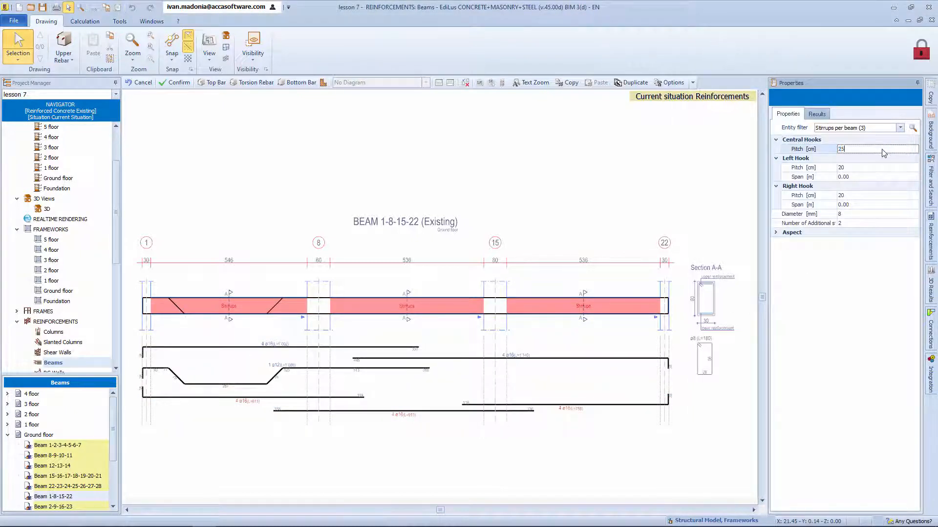
pyautogui.write('25')
pyautogui.click(879, 167)
pyautogui.write('10')
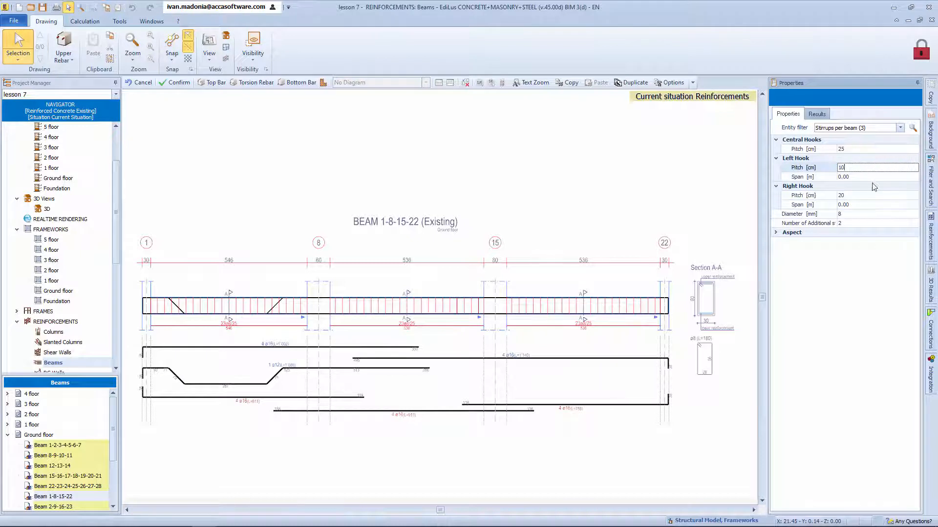
pyautogui.click(867, 178)
# Step: Set the right hook stirrups of all three spans to 10 cm pitch over 1 m and confirm the beam's reinforcement
pyautogui.click(853, 197)
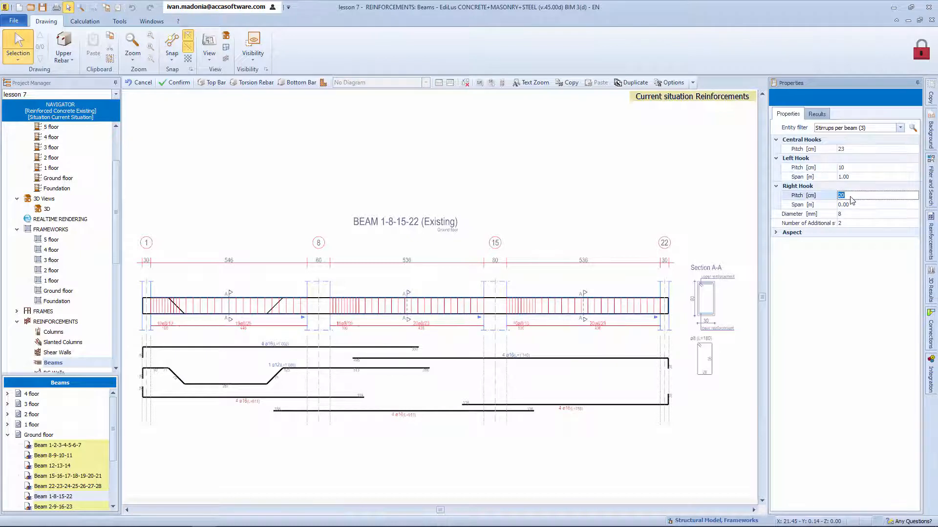
pyautogui.write('10')
pyautogui.click(860, 205)
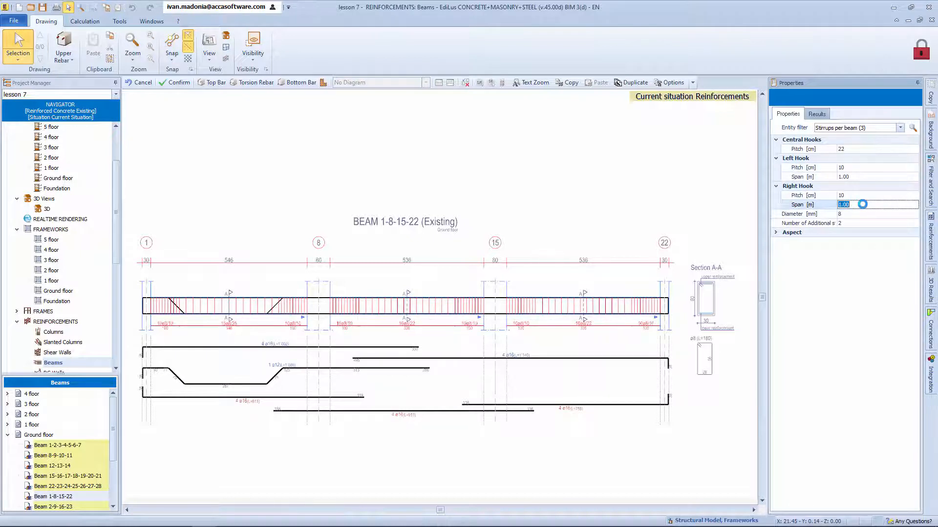
pyautogui.write('1')
pyautogui.press('Return')
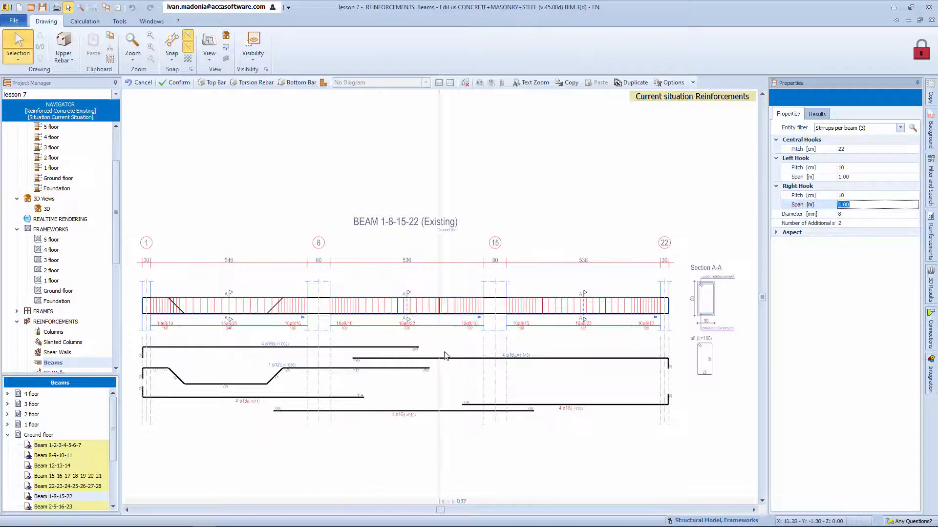
pyautogui.press('Escape')
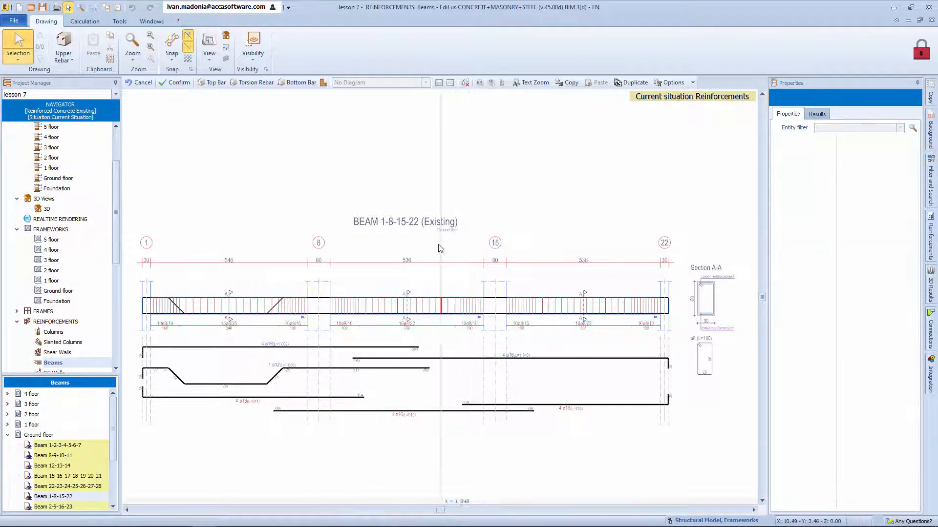
pyautogui.click(166, 82)
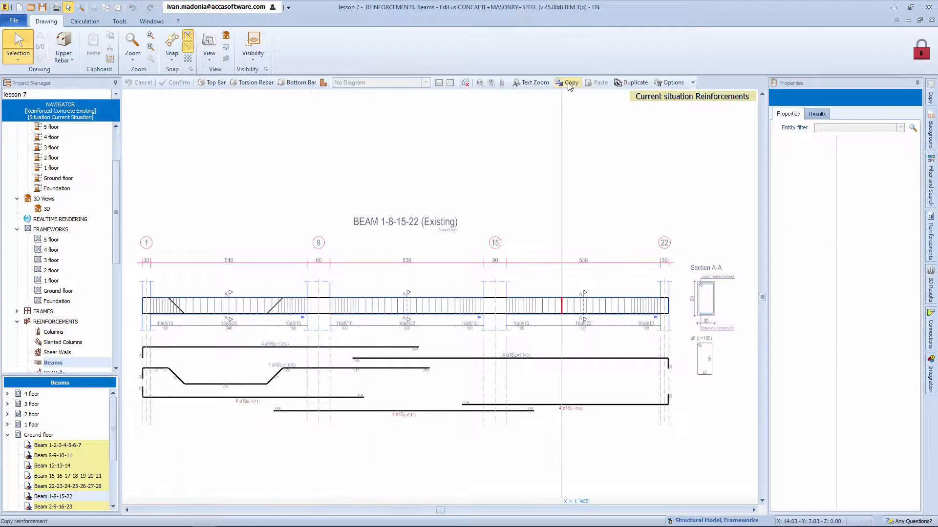
# Step: Open the first-floor beam 1-8-15-22 reinforcement from the 3D model, paste the ground-floor beam's copied reinforcement into it and confirm
pyautogui.click(52, 211)
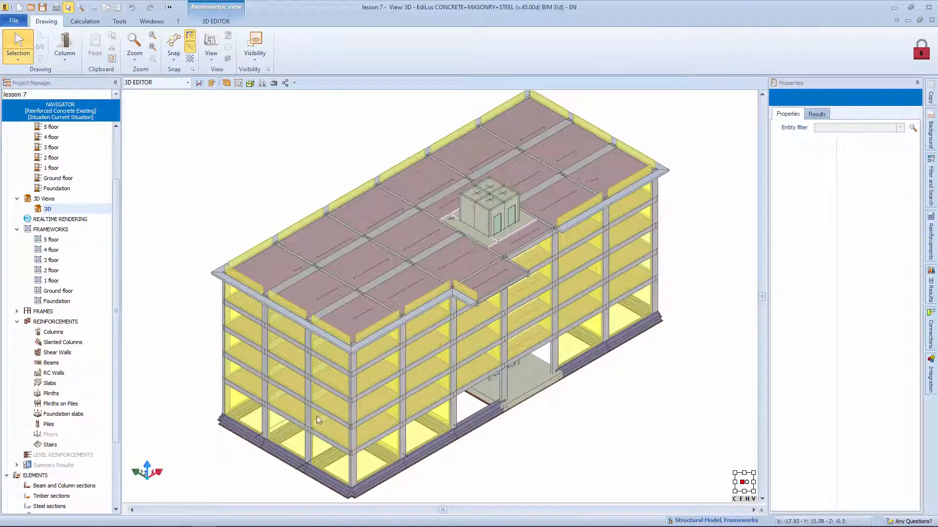
pyautogui.rightClick(327, 414)
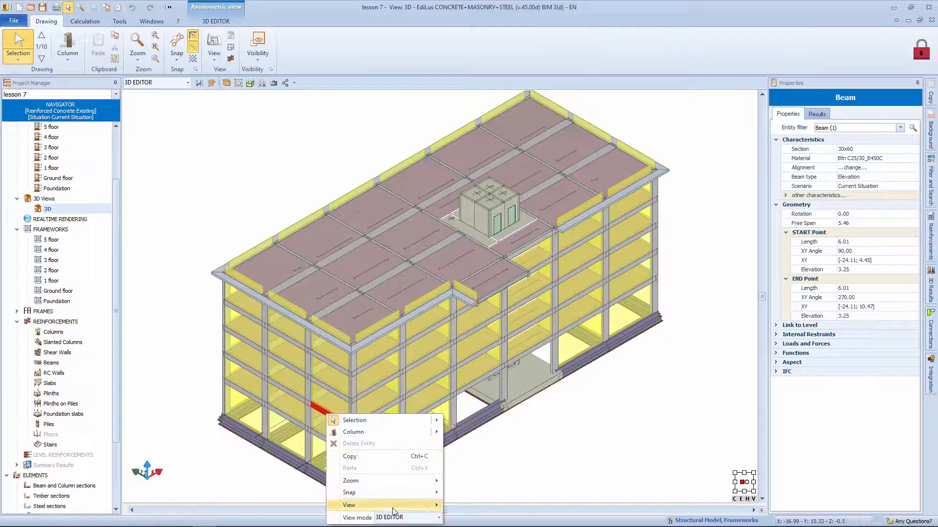
pyautogui.moveTo(432, 511)
pyautogui.click(484, 473)
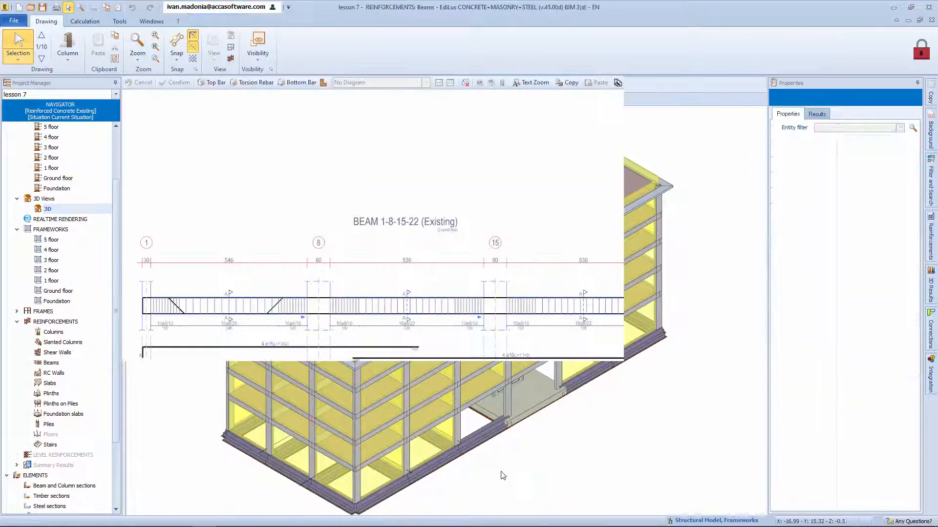
pyautogui.click(598, 82)
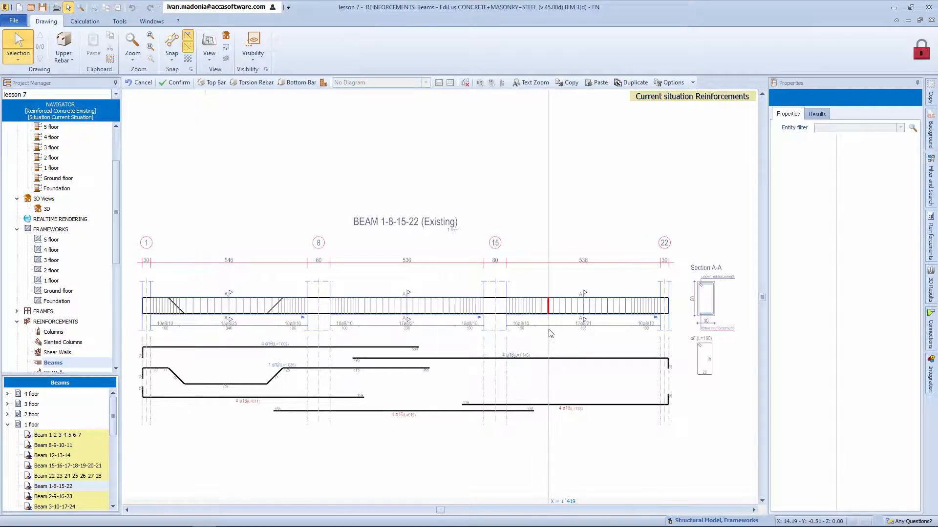
pyautogui.click(176, 82)
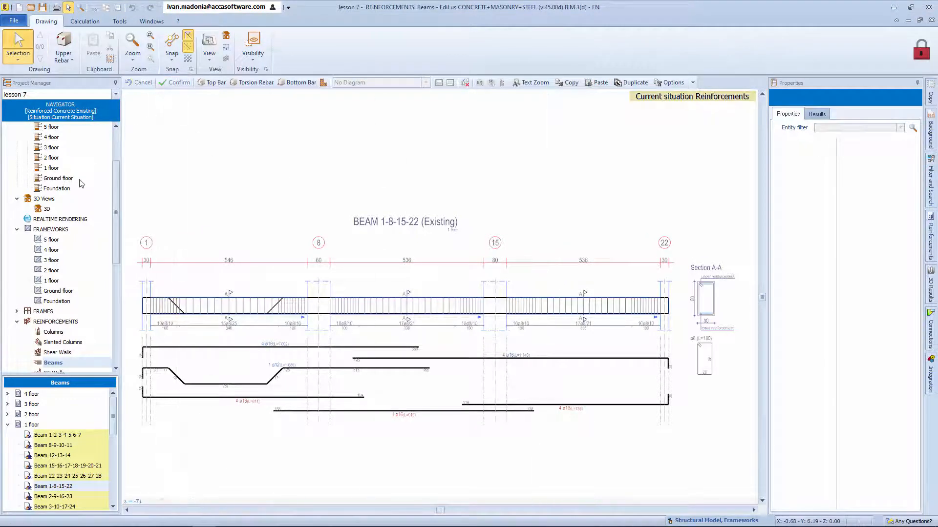
# Step: Return to the 3D view of the whole building
pyautogui.click(47, 210)
pyautogui.doubleClick(48, 209)
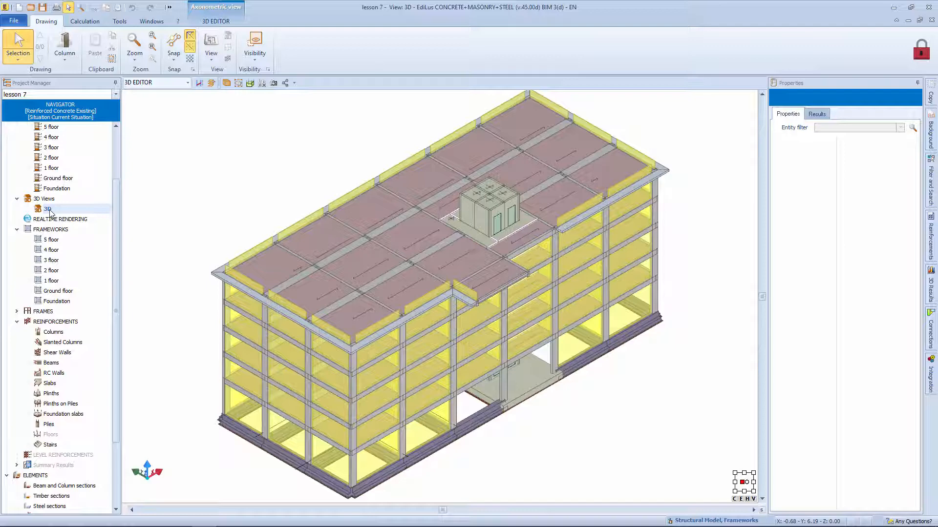
pyautogui.click(49, 210)
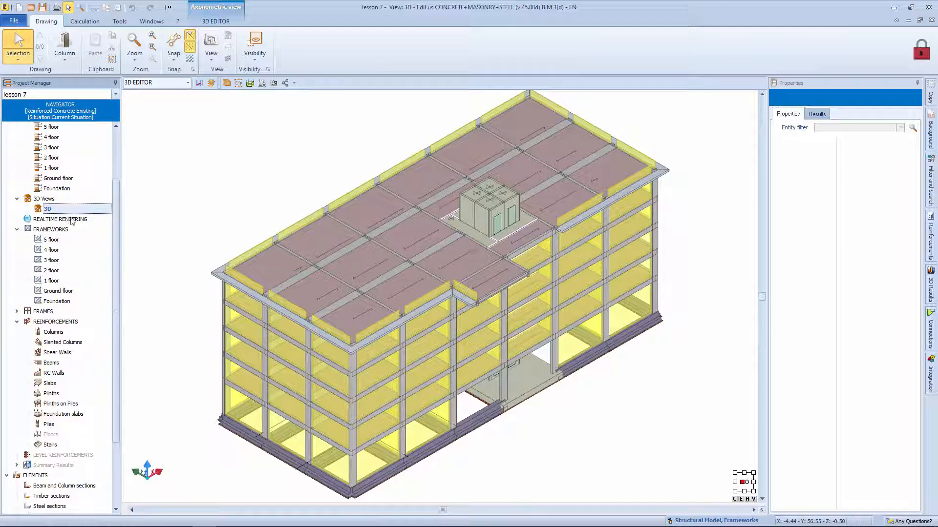
# Step: Set the seismic analysis type to Only Horizontal Dynamics in the general calculation preferences
pyautogui.scroll(3, 71, 218)
pyautogui.doubleClick(87, 148)
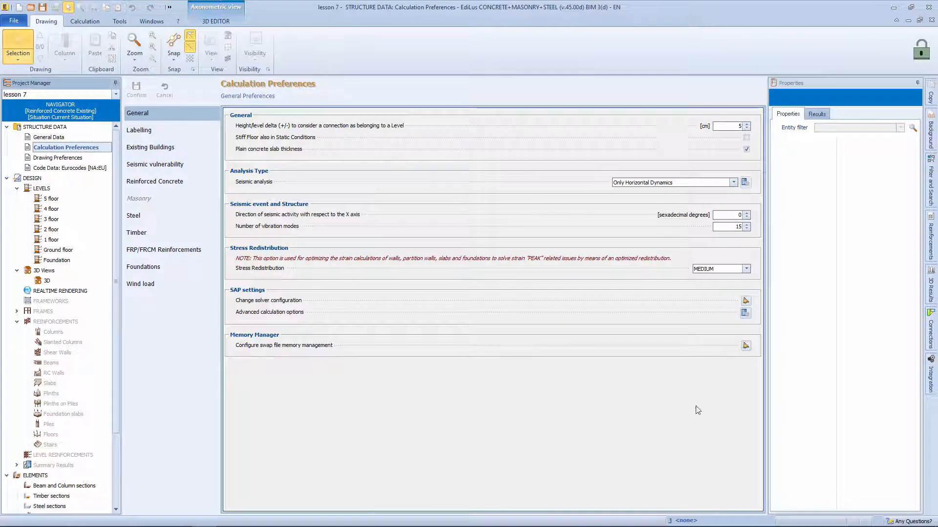
pyautogui.click(733, 182)
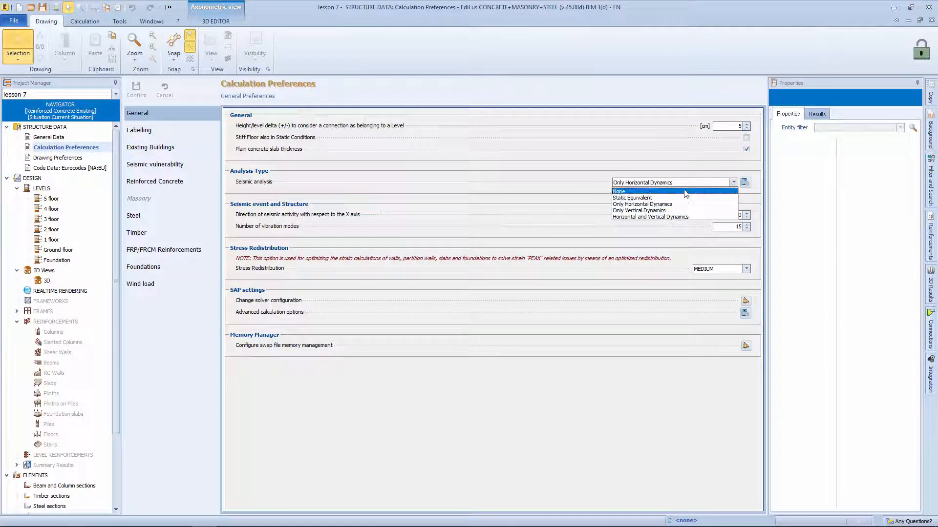
pyautogui.click(709, 204)
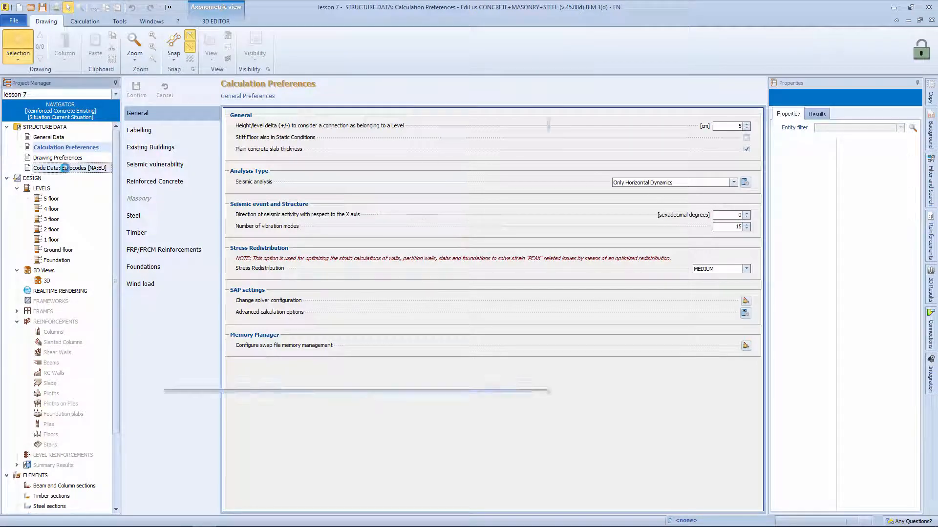
# Step: In the Eurocodes code data, accept the reference site's seismic action parameters and set the horizontal earthquake q factor to 2 in X and Y
pyautogui.click(68, 168)
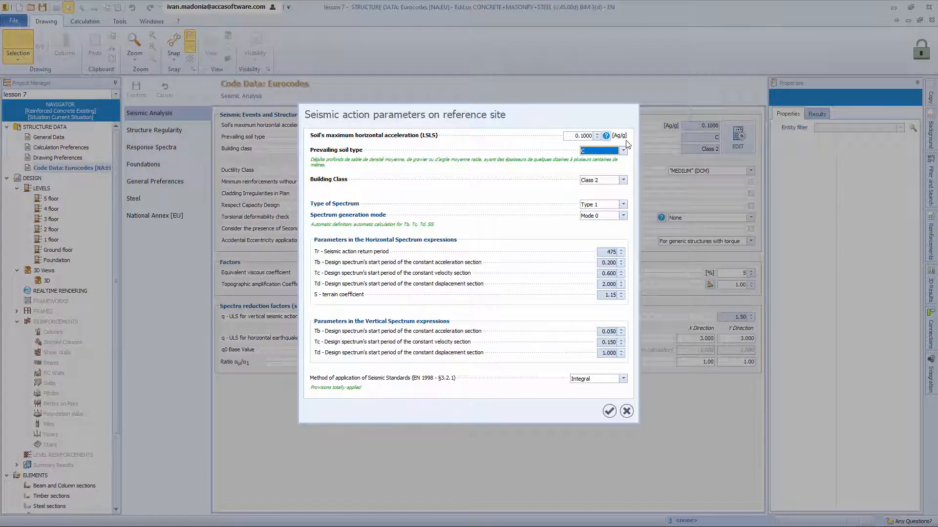
pyautogui.click(609, 412)
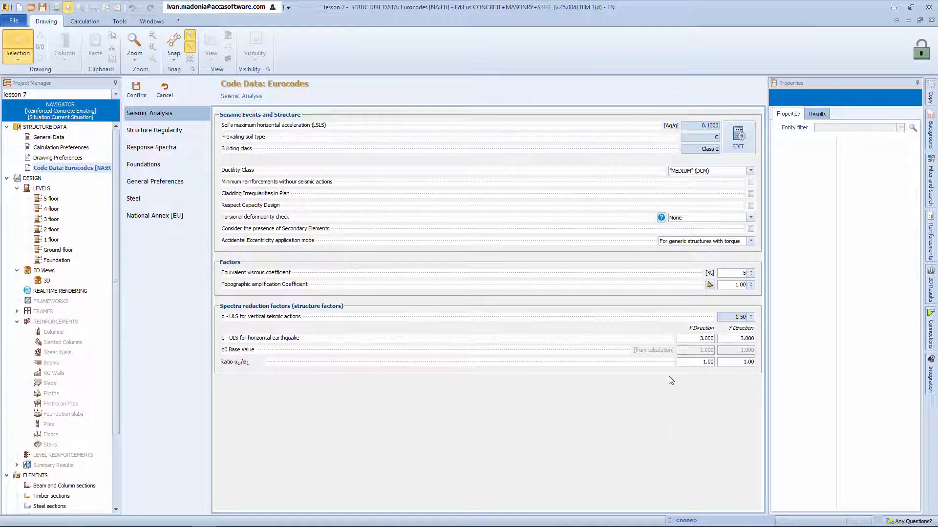
pyautogui.click(696, 339)
pyautogui.write('2')
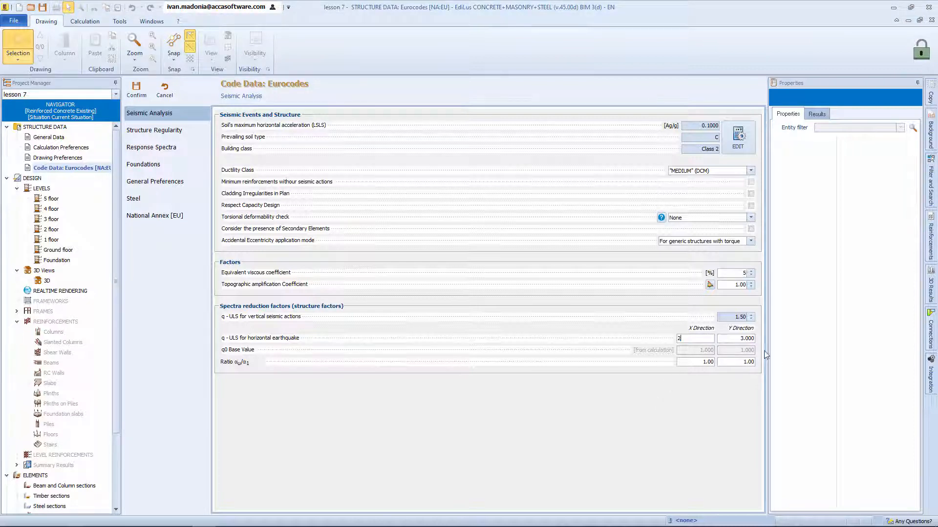
pyautogui.press('Tab')
pyautogui.write('2.')
pyautogui.press('Return')
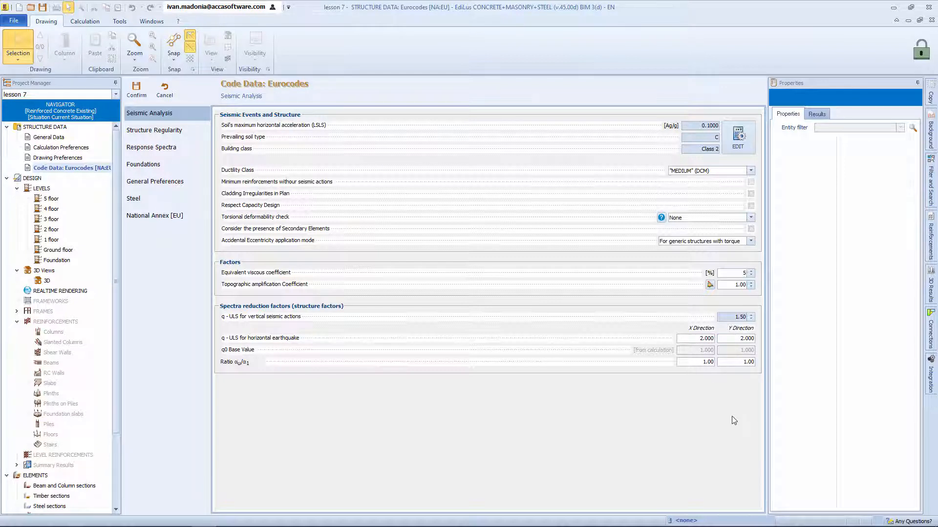